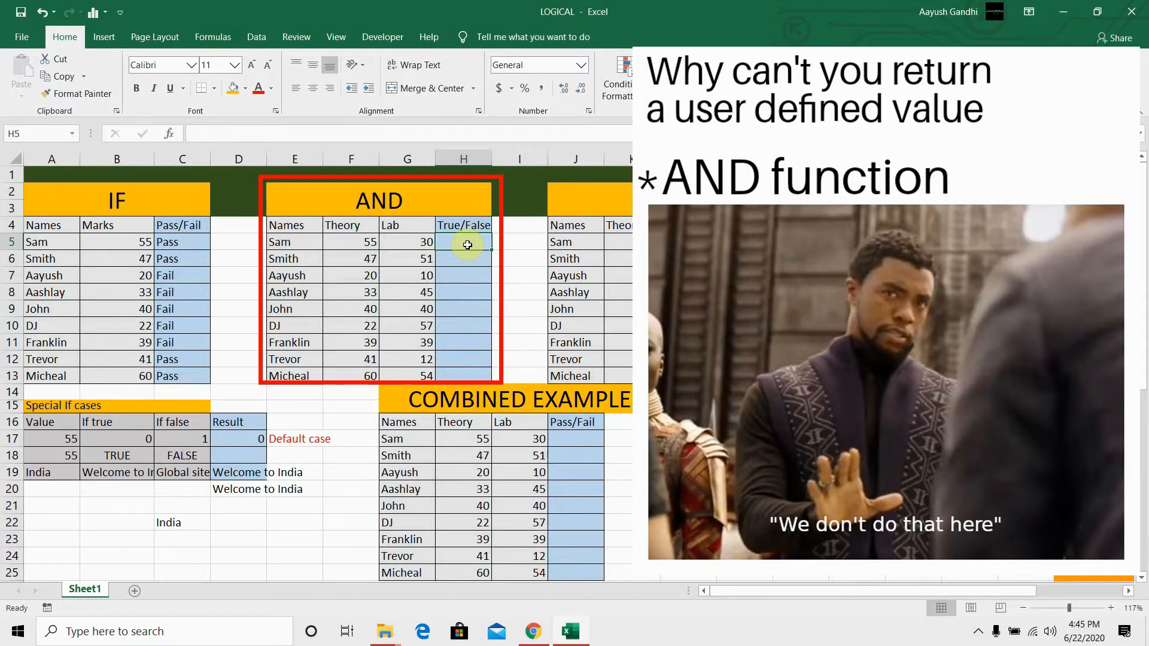
Step: Enter the formula =AND(F5>40,G5>40) in cell H5 of the AND table to test the Theory and Lab marks
text(=)
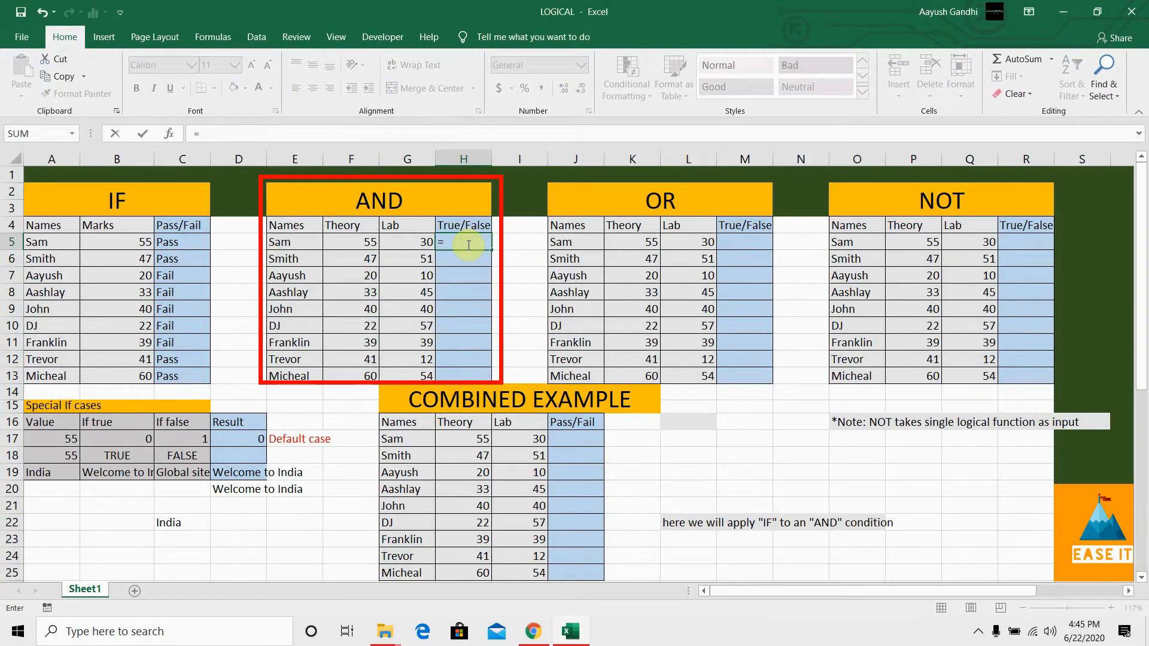
text(and)
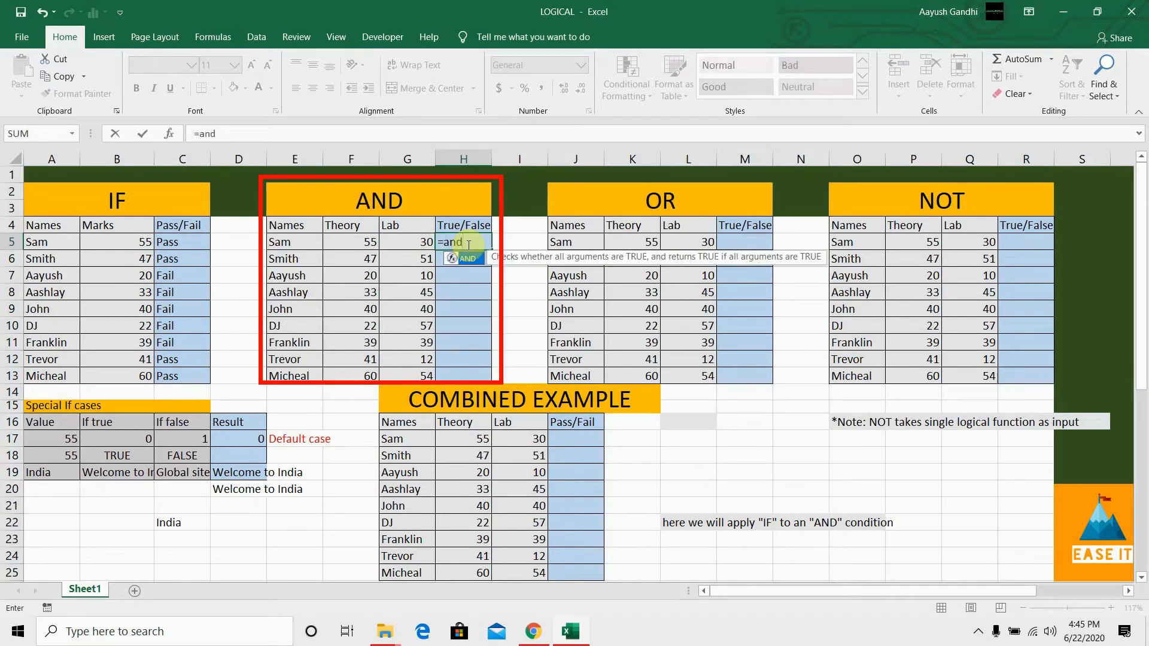
key(Tab)
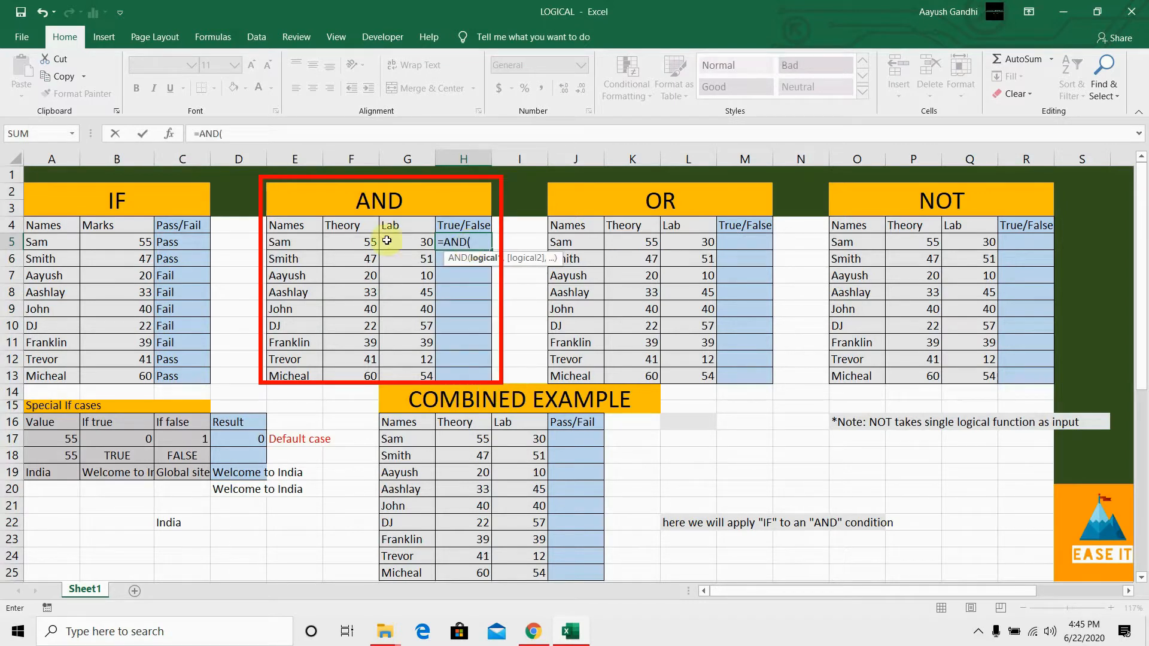
click(362, 240)
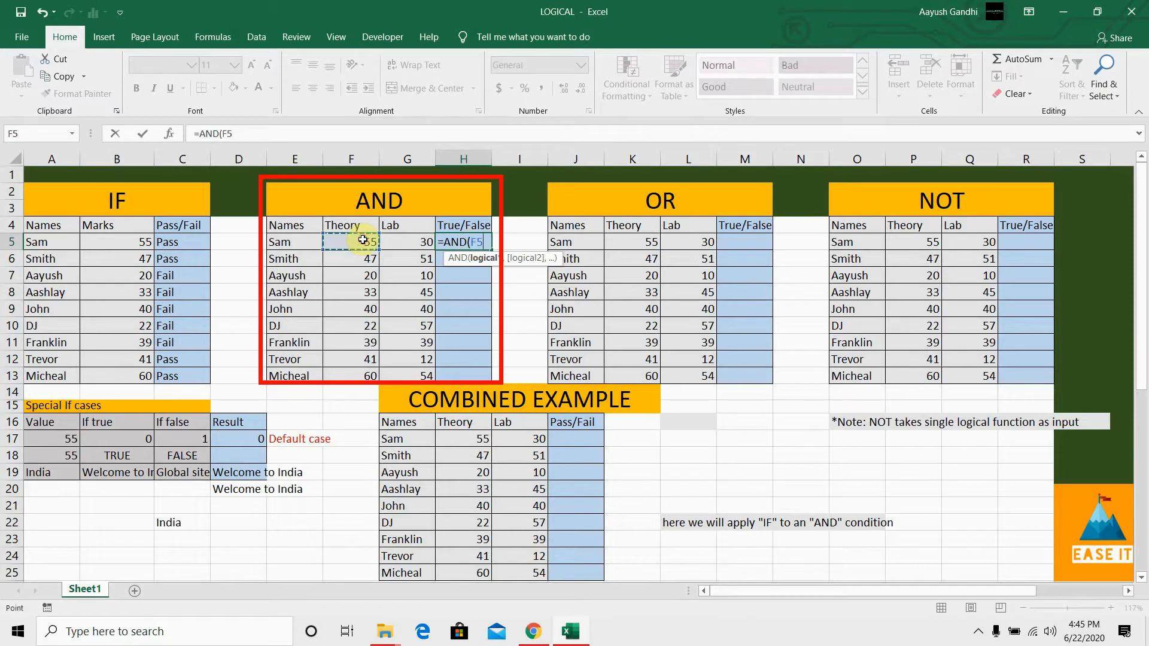
text(>40)
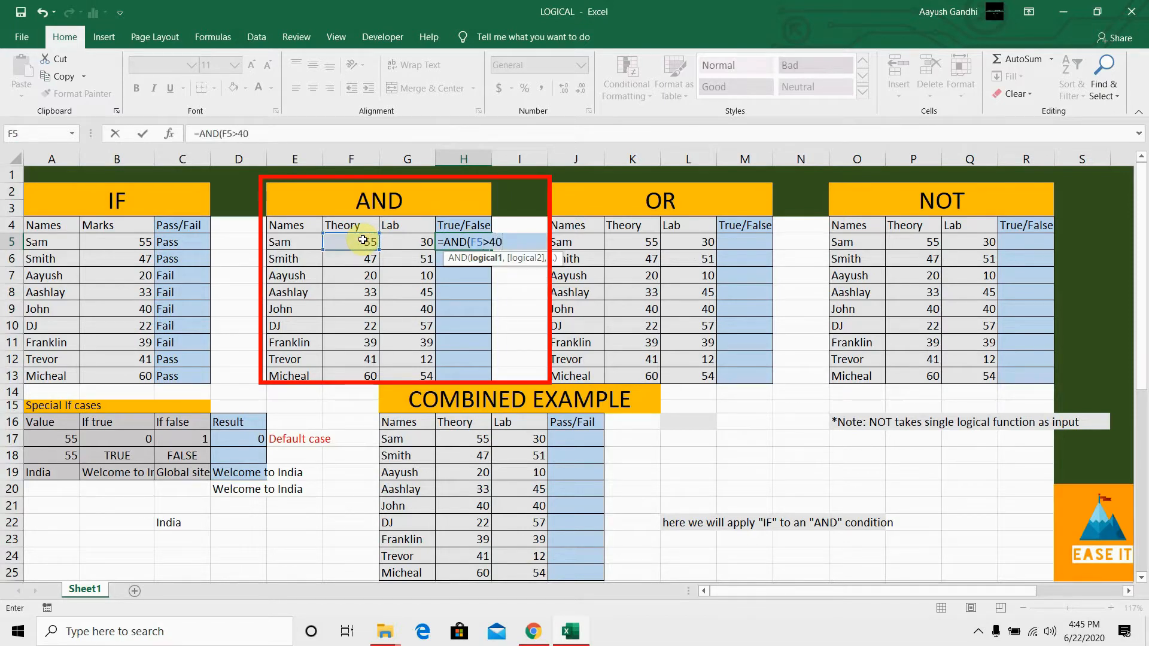
text(,)
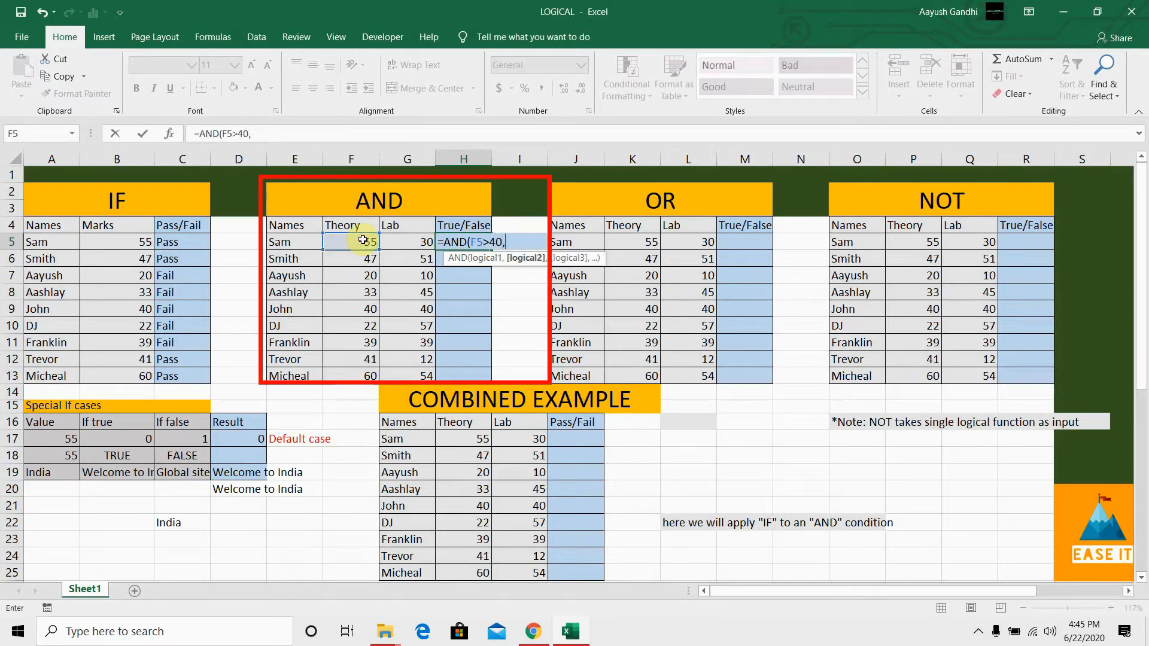
click(404, 241)
text(>40)
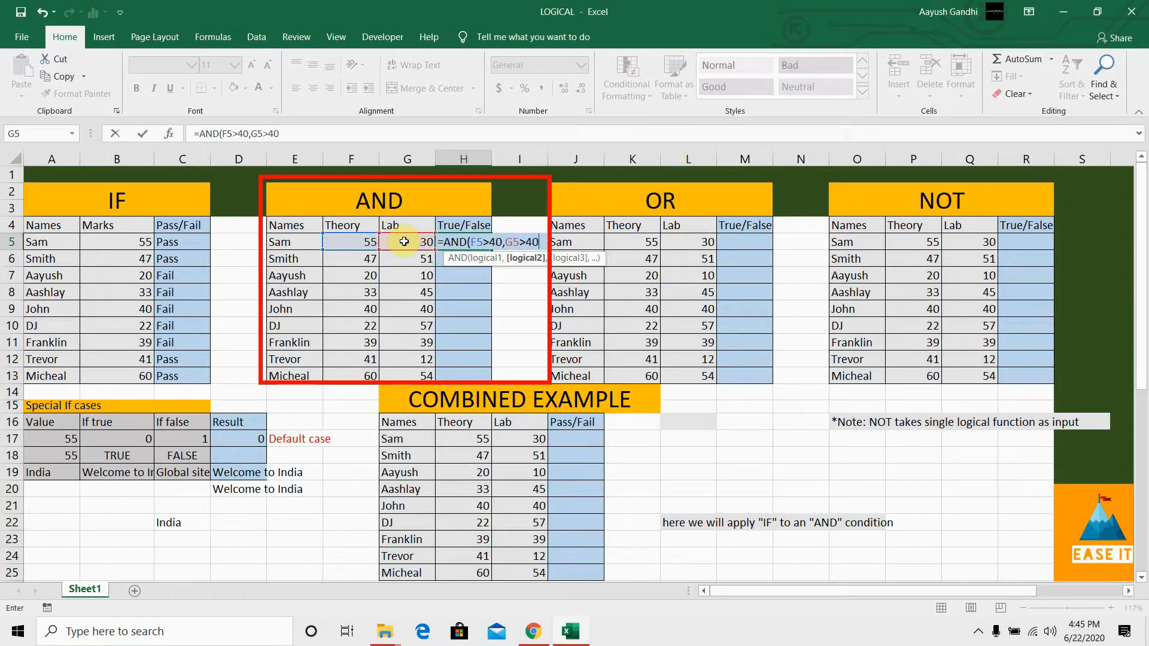
text())
key(Return)
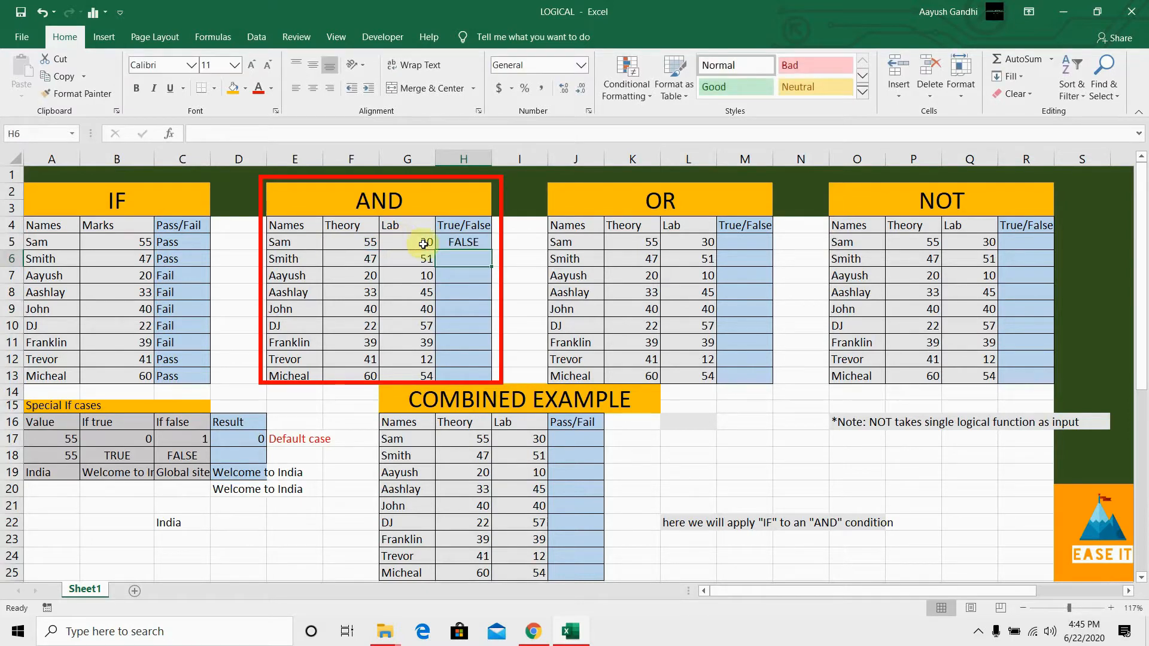
Step: Fill the AND formula from H5 down through H13 for all remaining students in the AND table
click(448, 242)
click(419, 244)
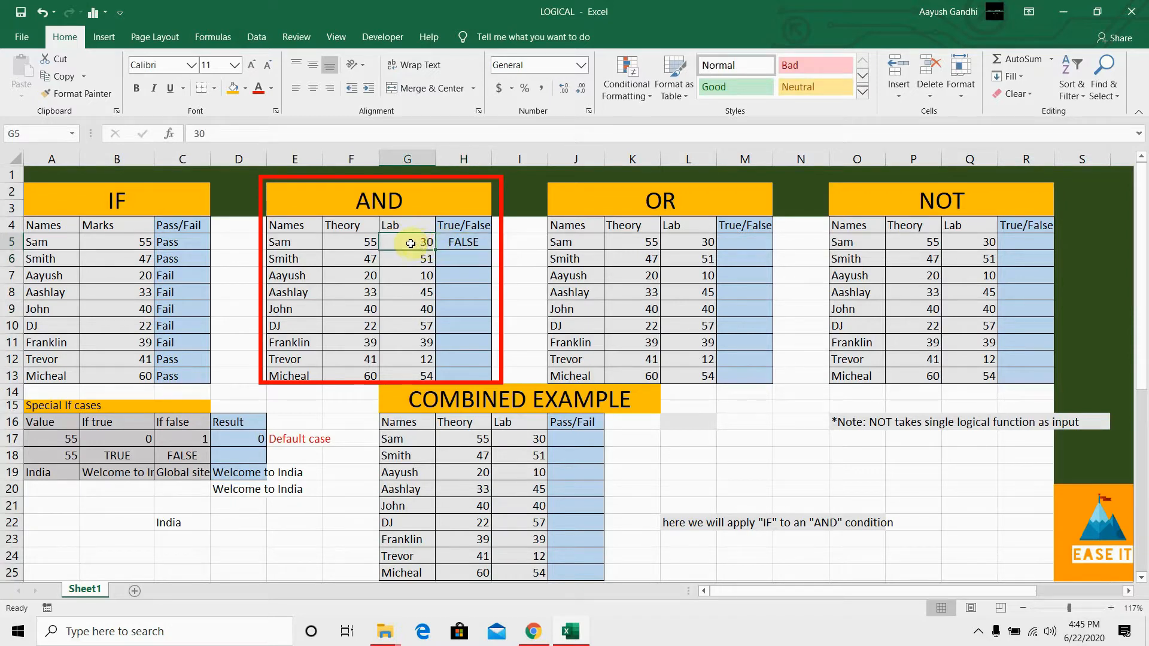
click(454, 243)
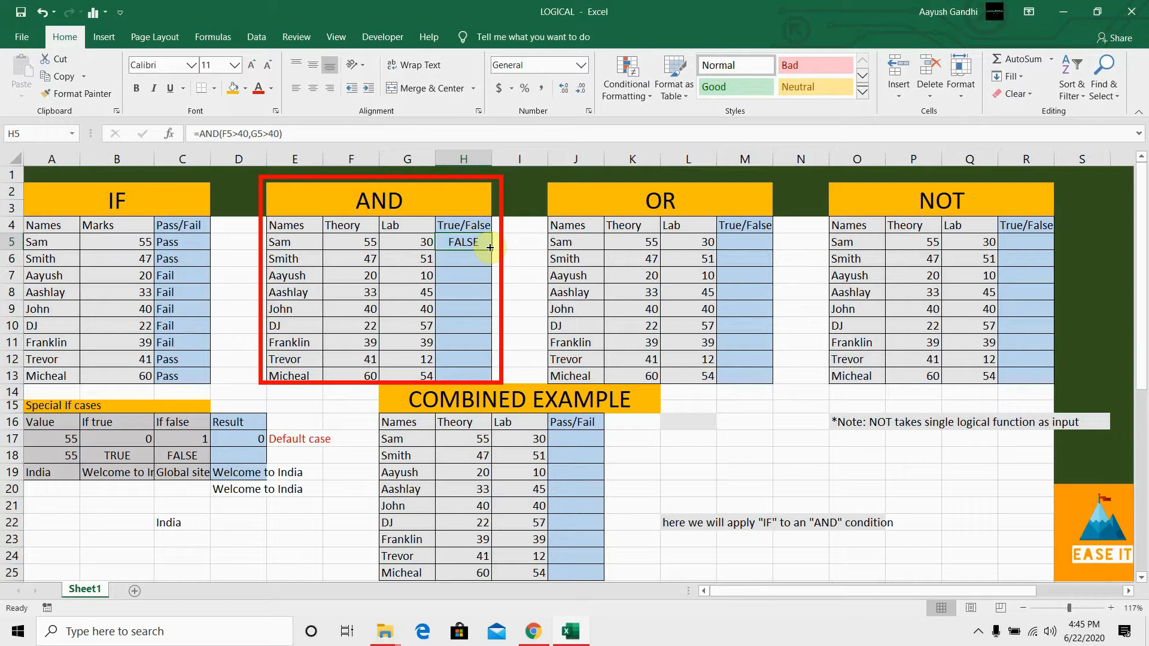
drag(490, 247, 479, 377)
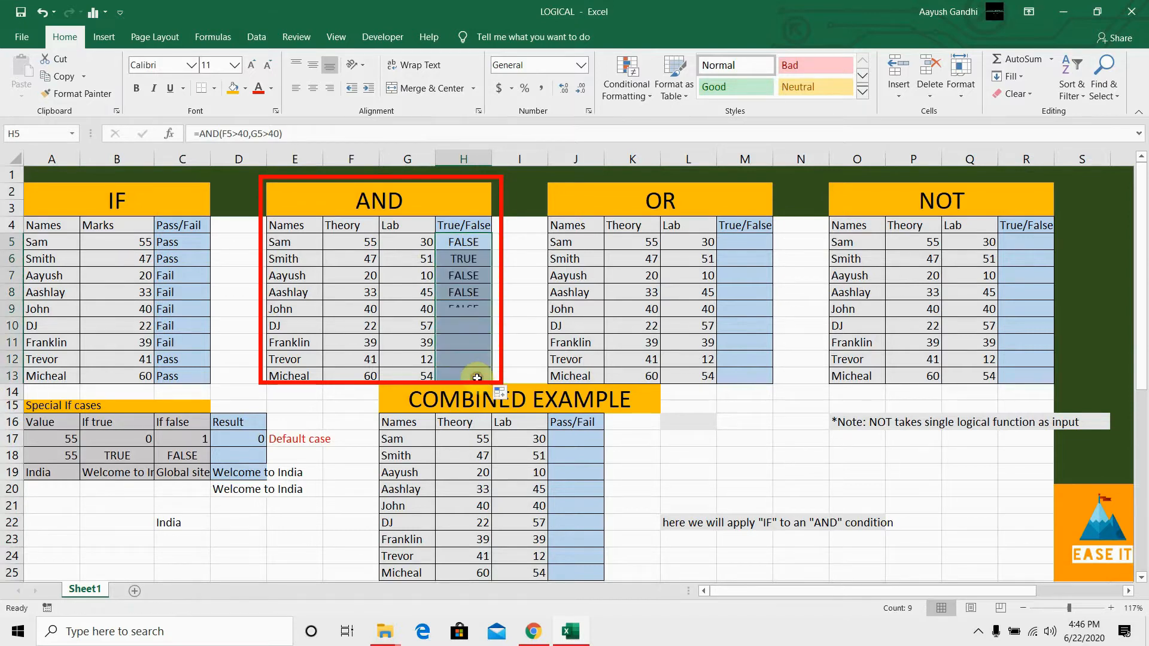
Step: Examine the AND table's results in H7 and H8 against the Theory and Lab marks in rows 7 and 8
click(466, 311)
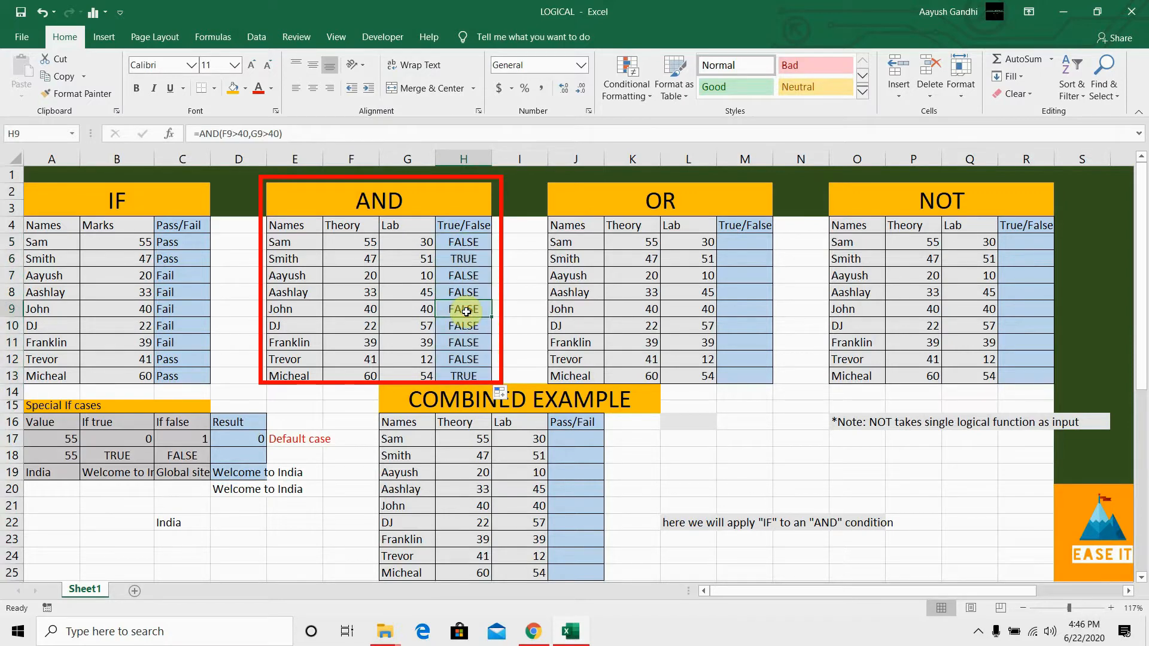
drag(462, 275, 458, 355)
click(452, 278)
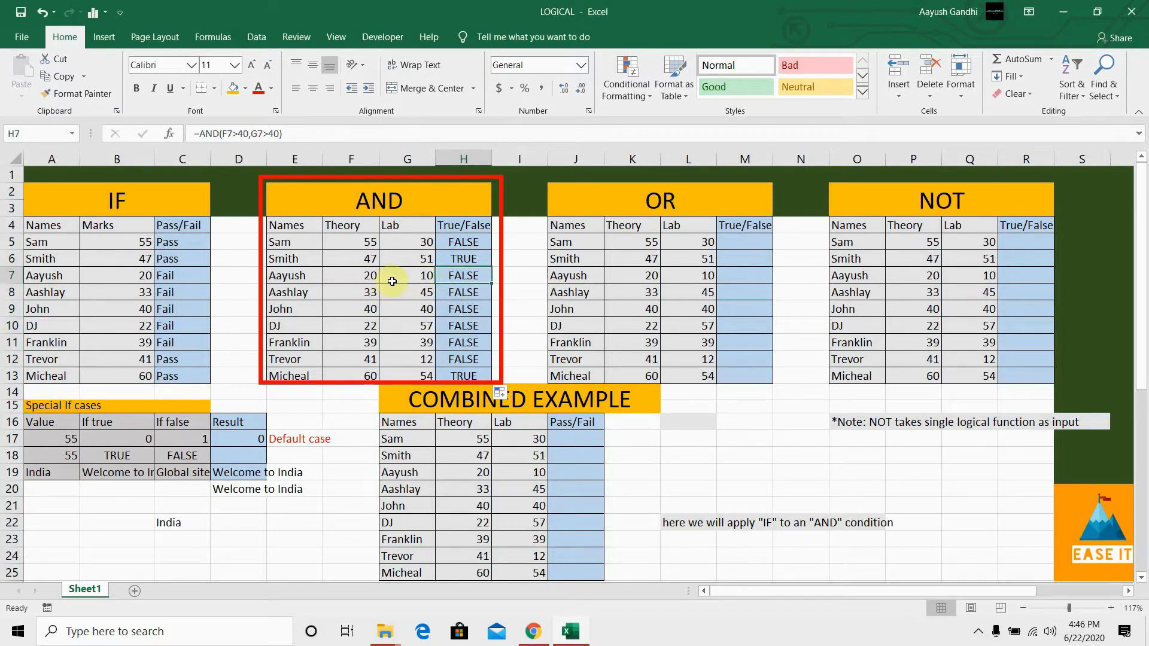
click(411, 281)
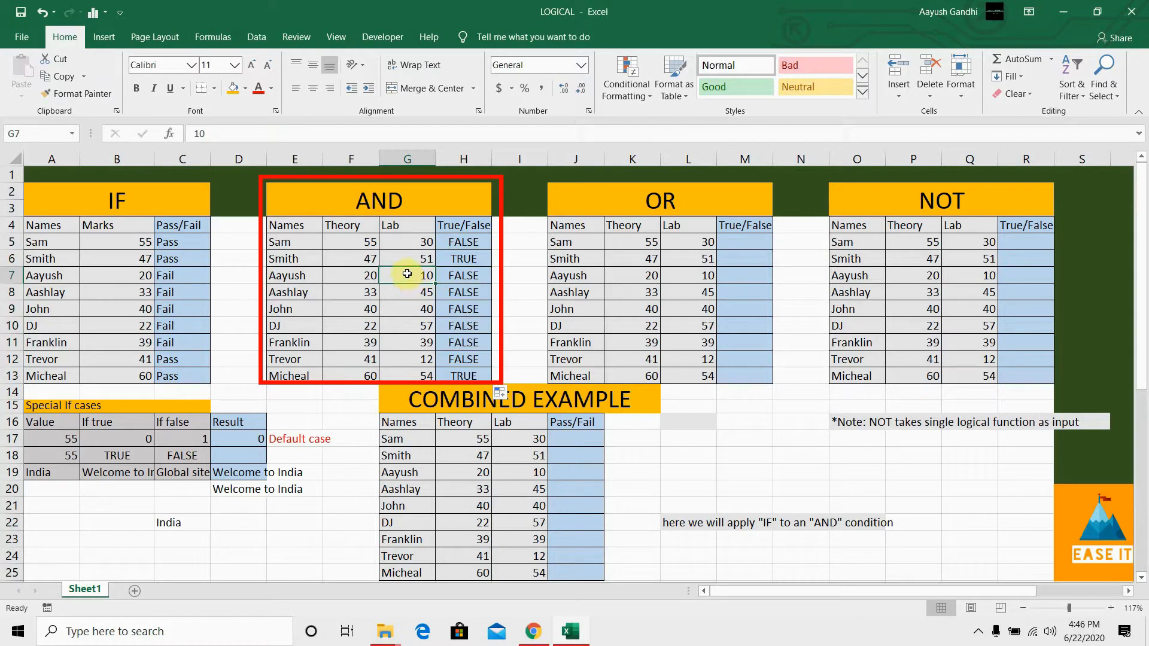
click(370, 278)
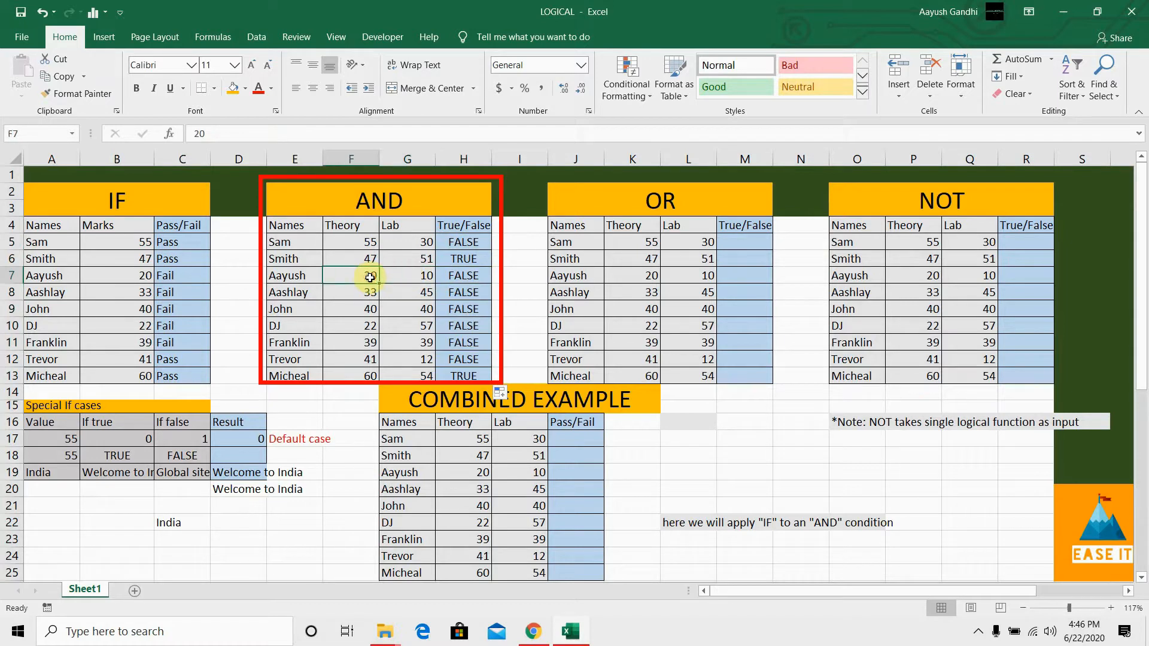
click(403, 277)
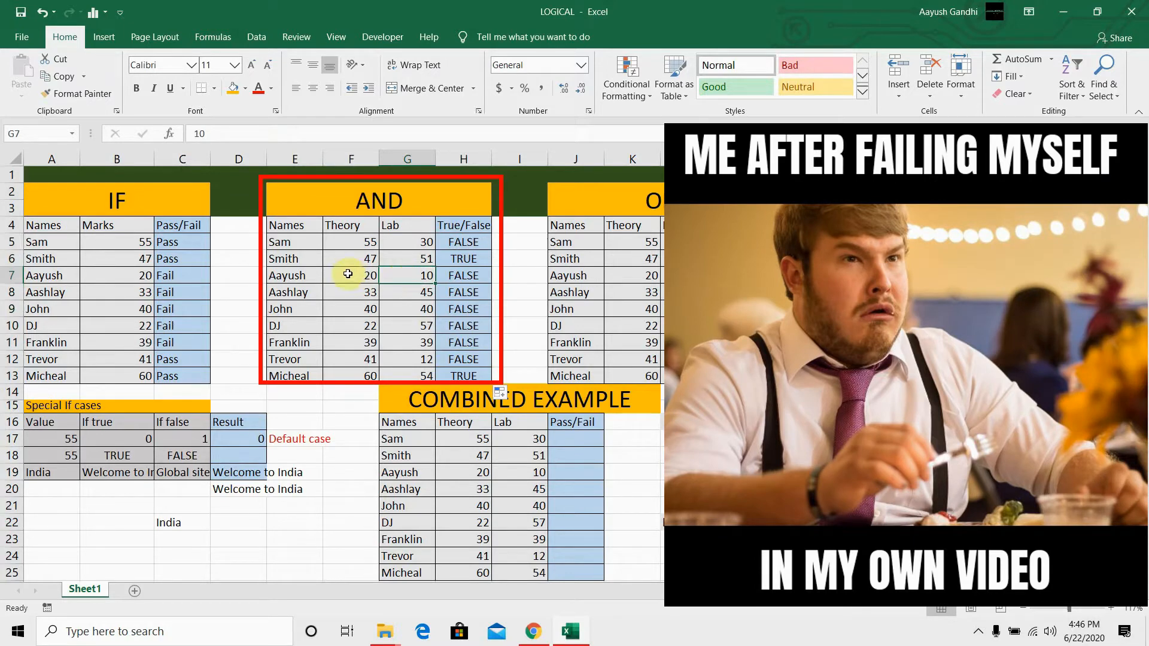
click(375, 277)
click(428, 280)
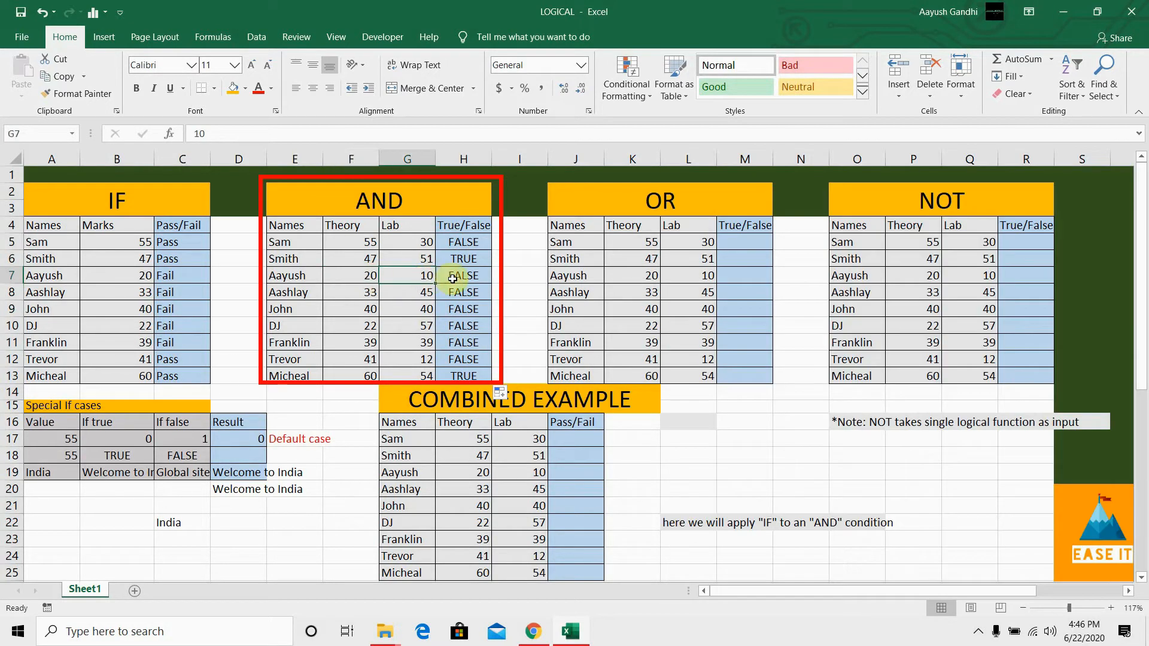
click(453, 279)
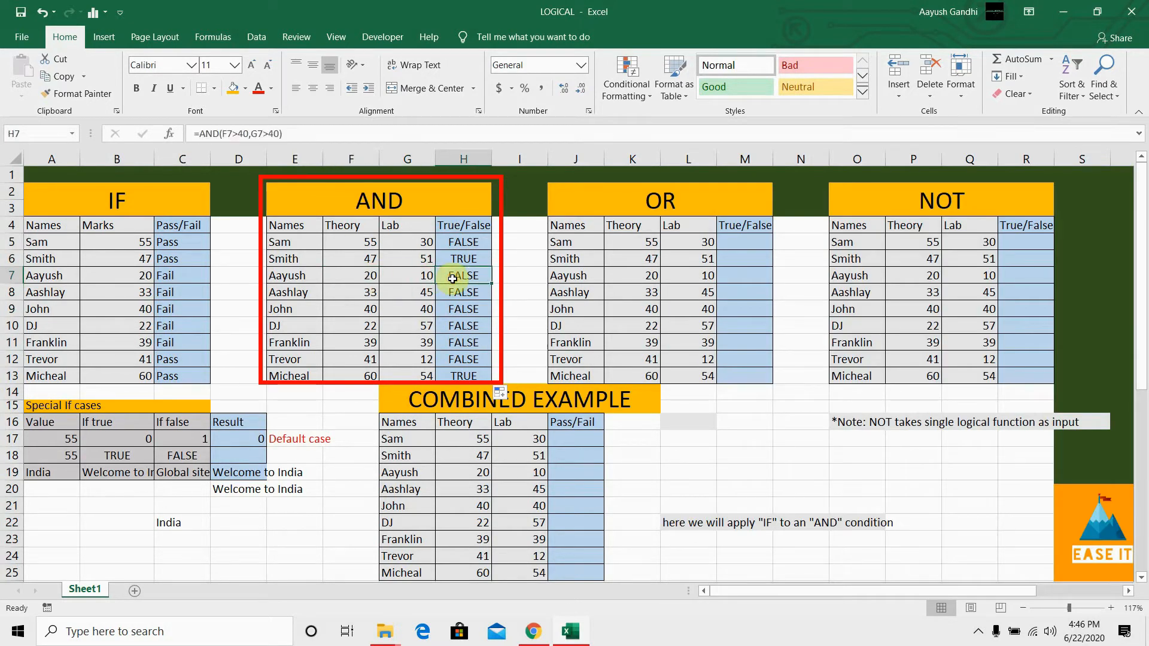
click(367, 293)
click(395, 294)
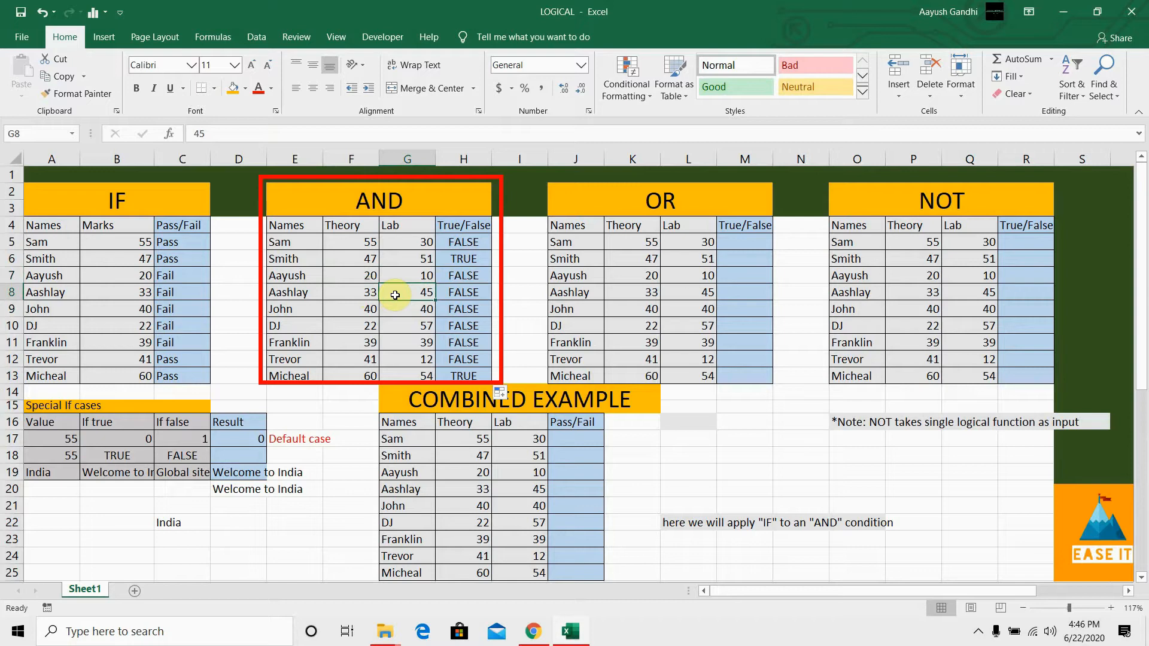
click(365, 292)
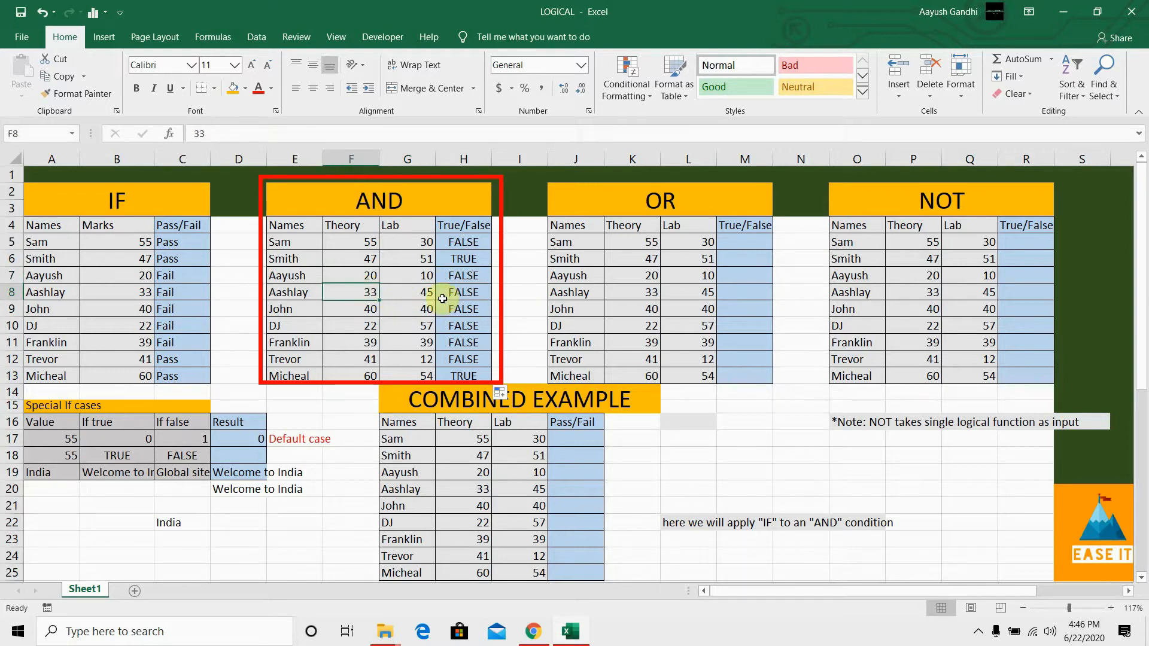
click(478, 293)
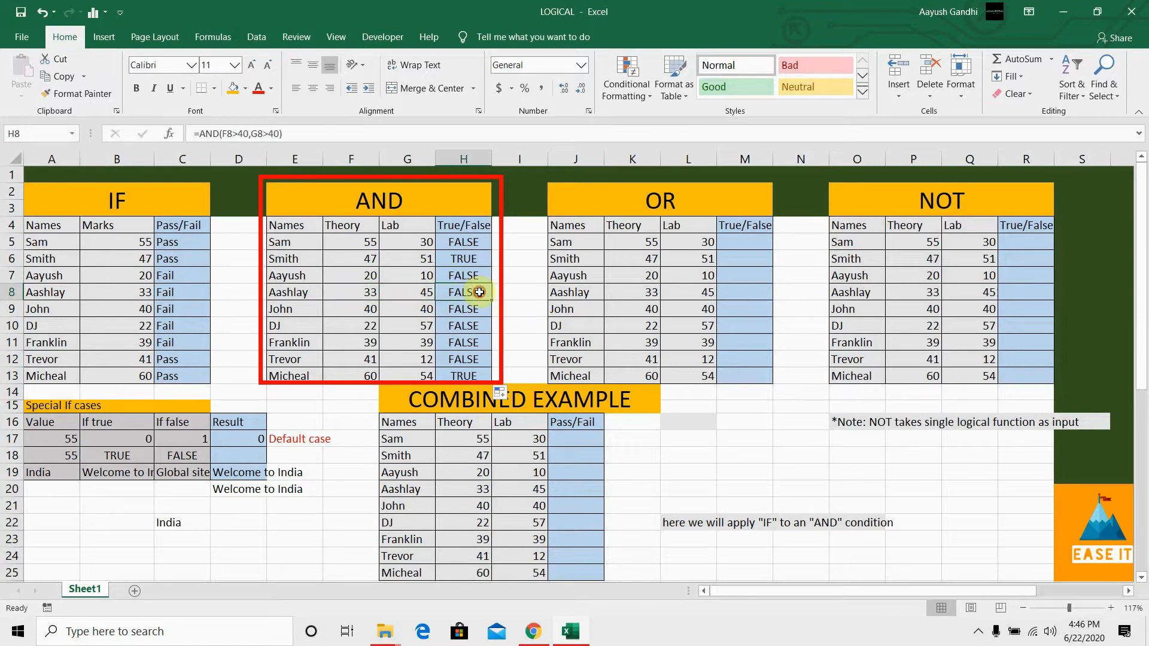
Step: Examine the AND result in H6 by comparing its Theory and Lab marks with the two conditions in its formula
click(460, 259)
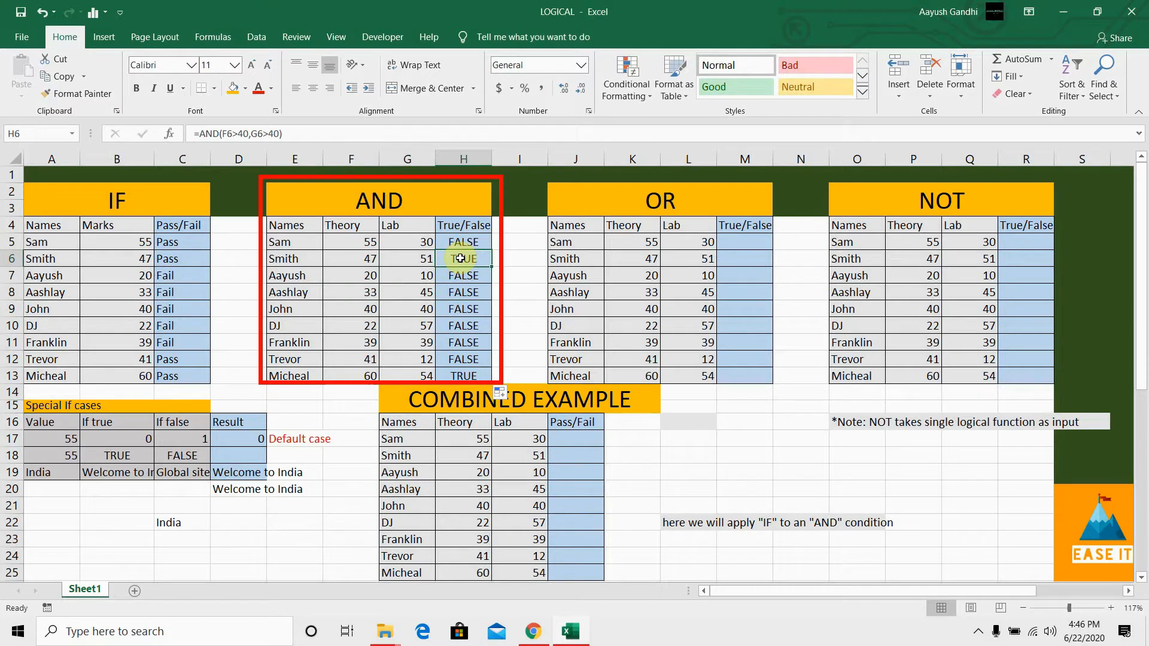
click(358, 259)
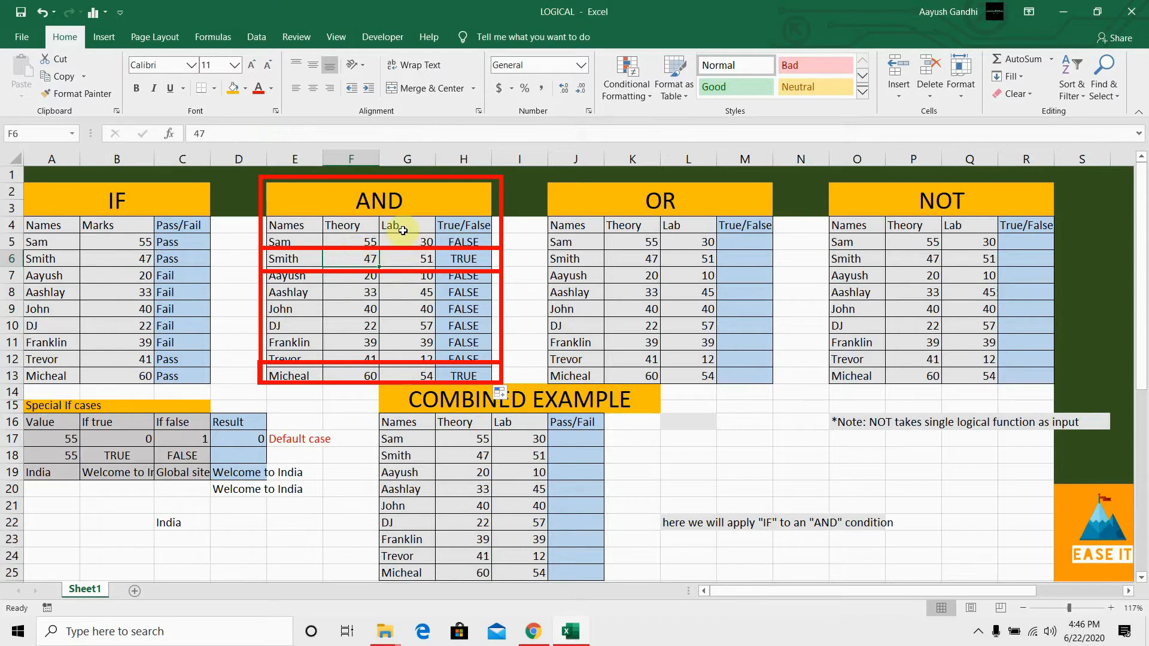
click(403, 257)
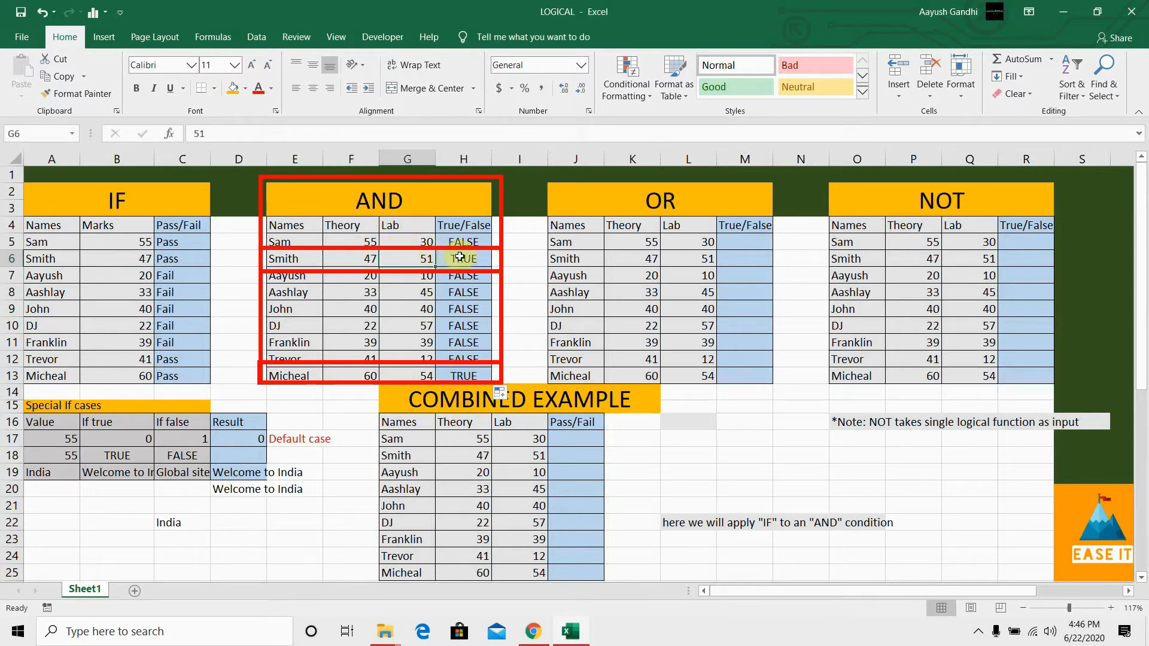
click(458, 258)
drag(247, 133, 224, 133)
click(263, 133)
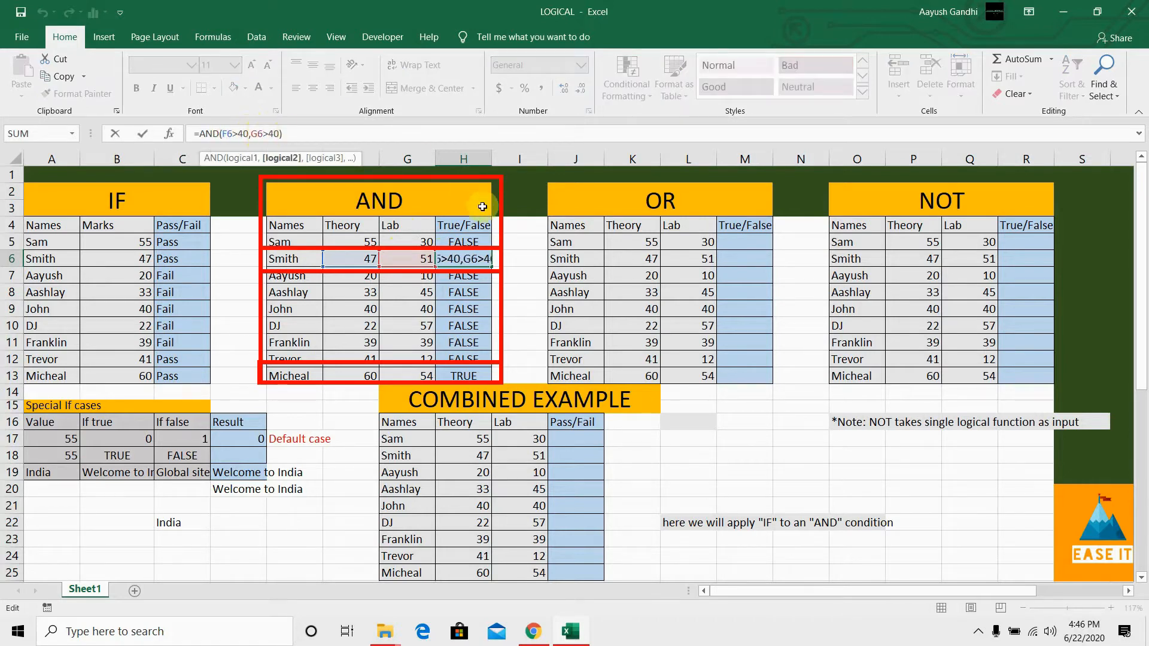
click(502, 261)
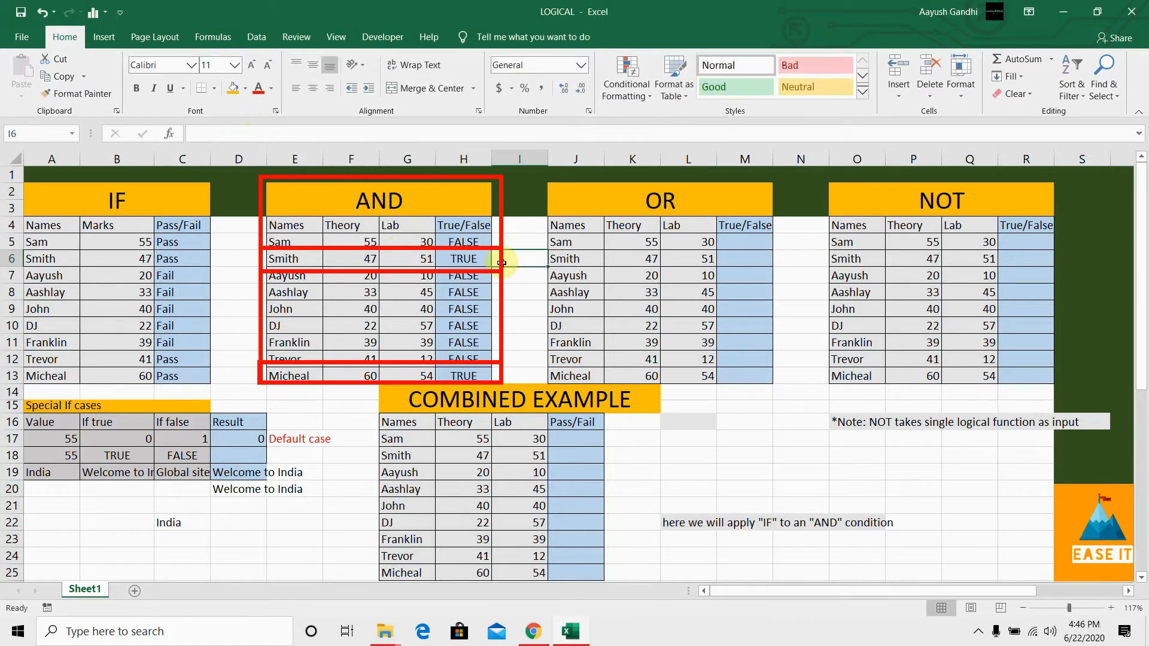
Step: Begin an IF formula in J17 of the combined example, using AND(H17>40,I17>40) to test the Theory and Lab marks
click(573, 447)
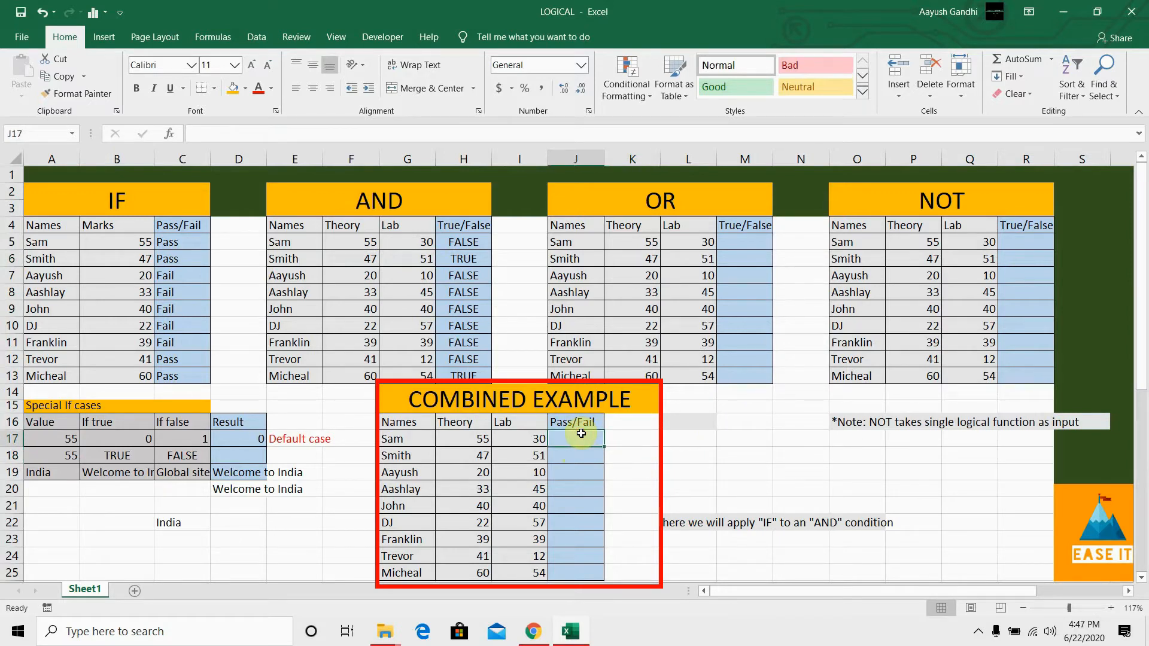
text(=)
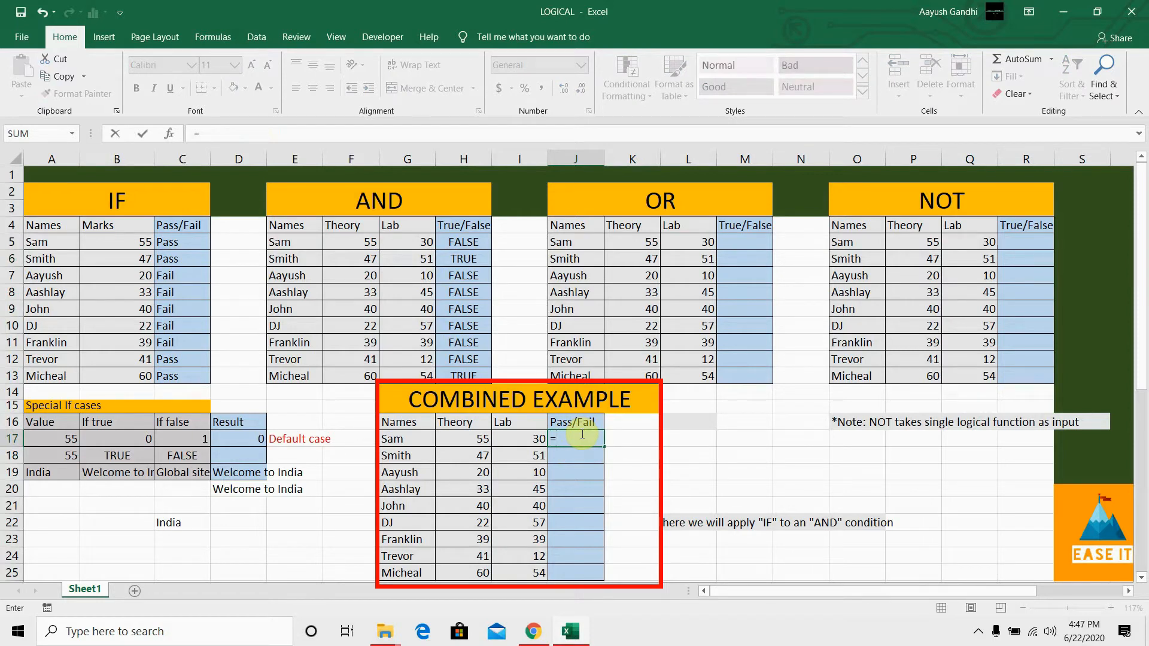
text(IF()
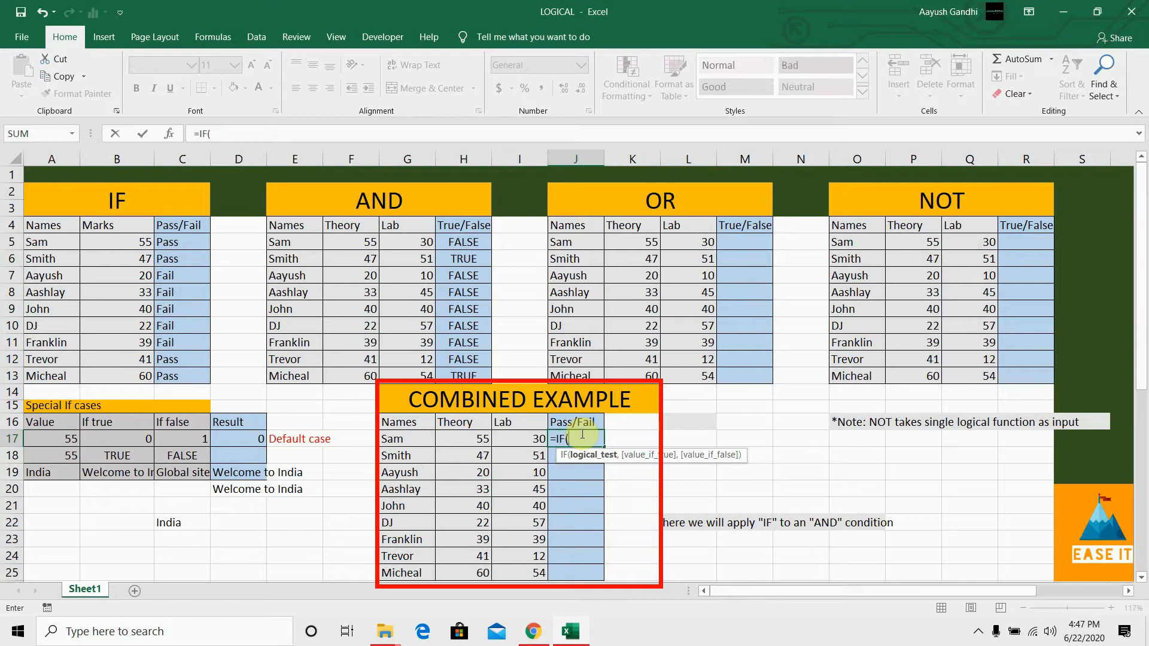
text(AND()
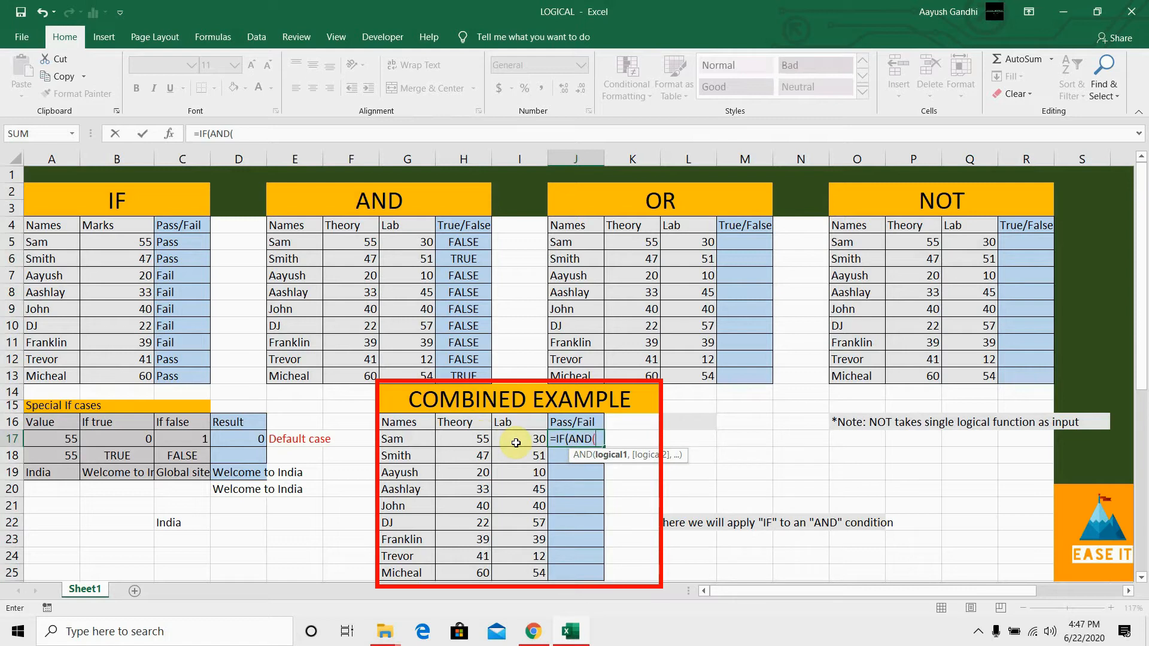
click(476, 440)
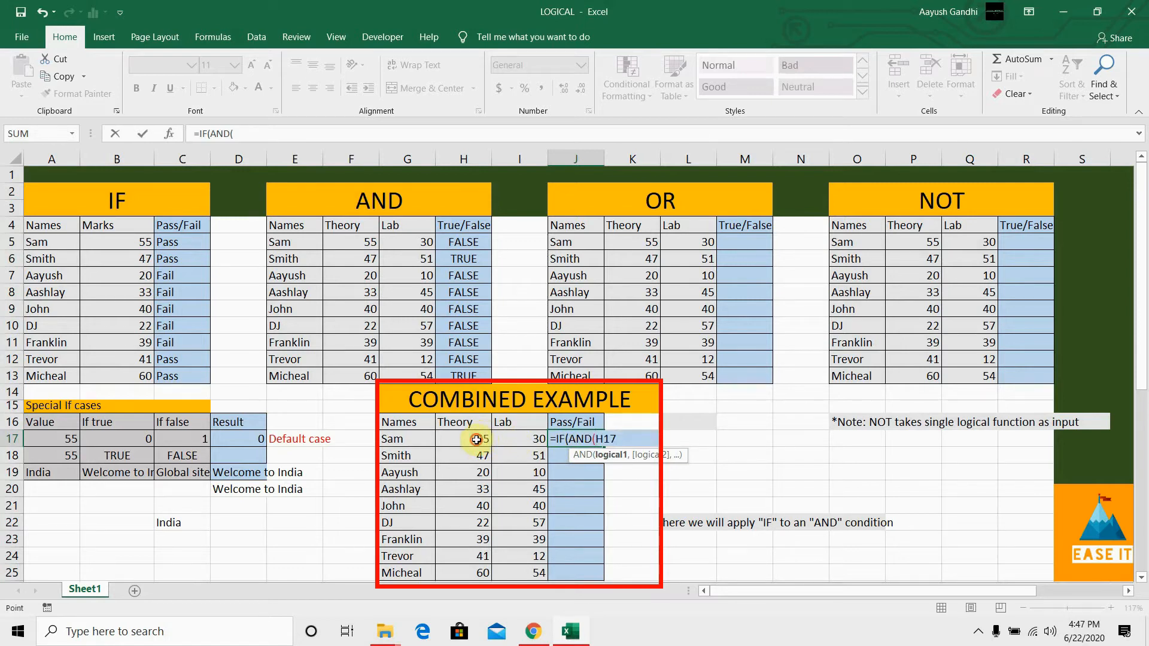
text(>)
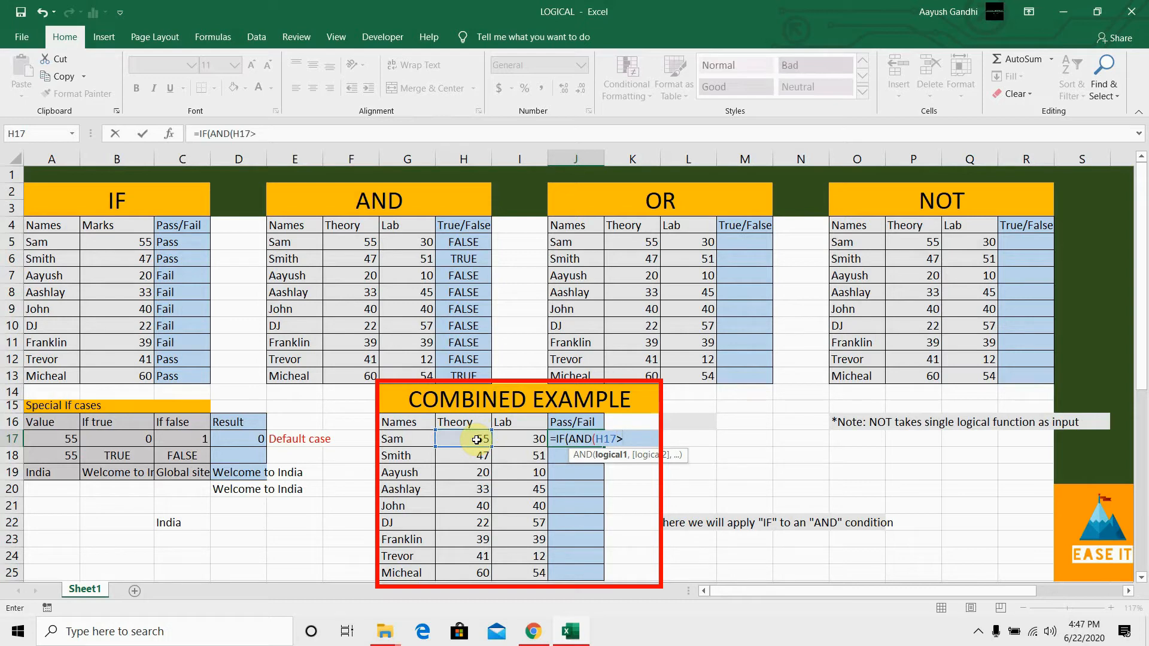
text(40,)
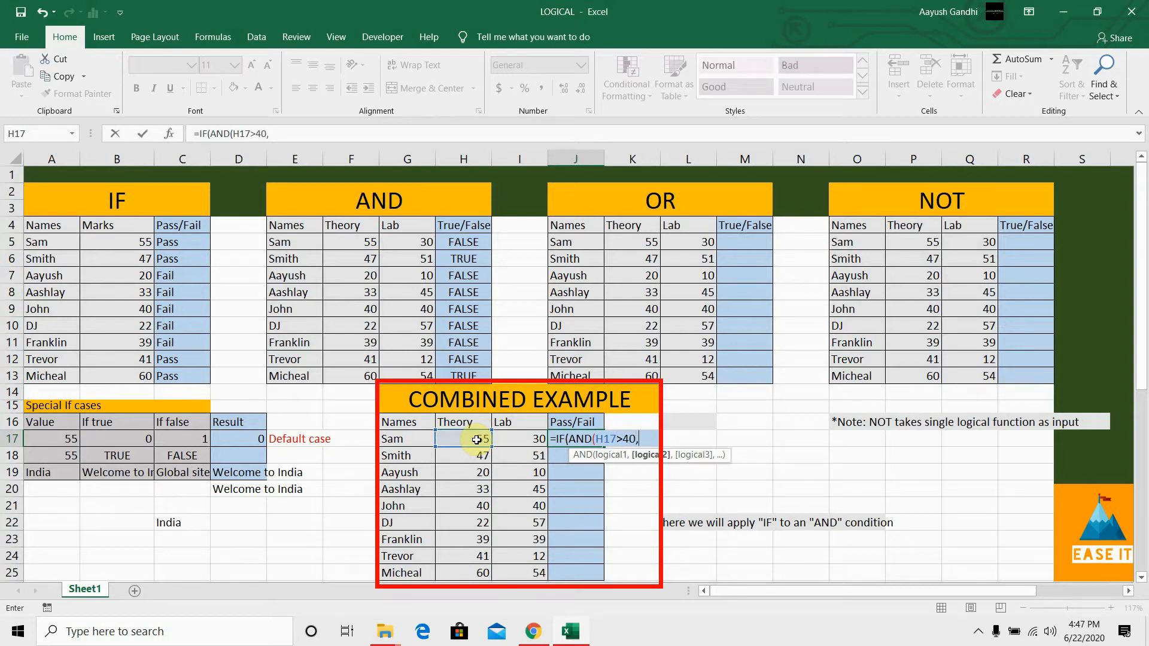
click(510, 443)
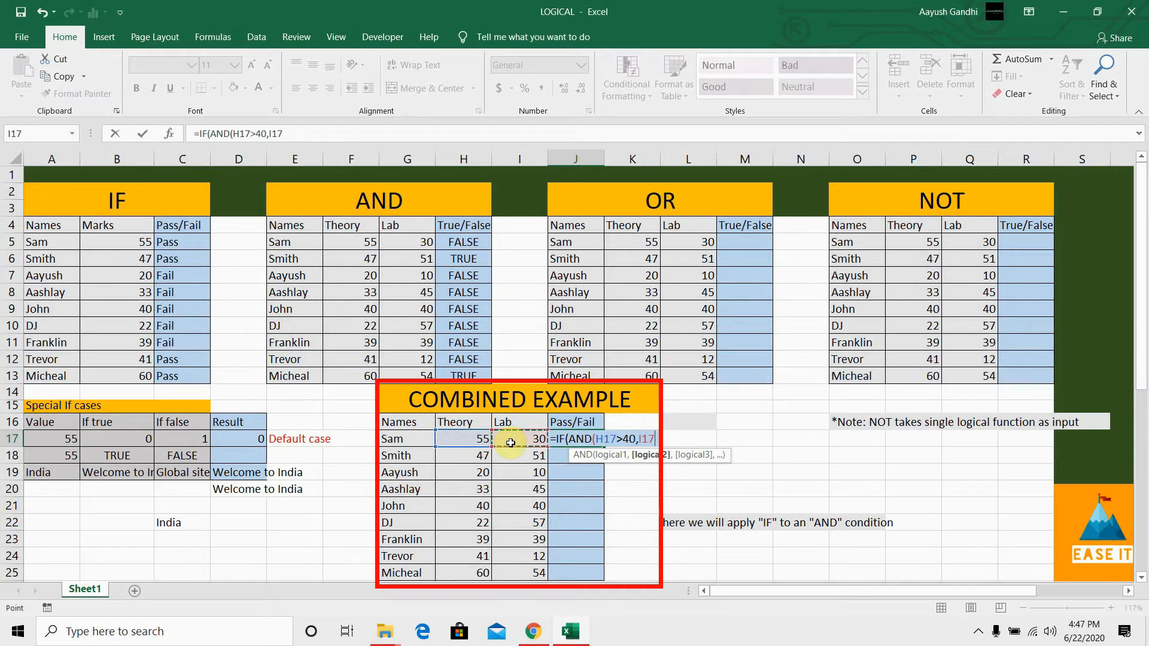
text(>40)
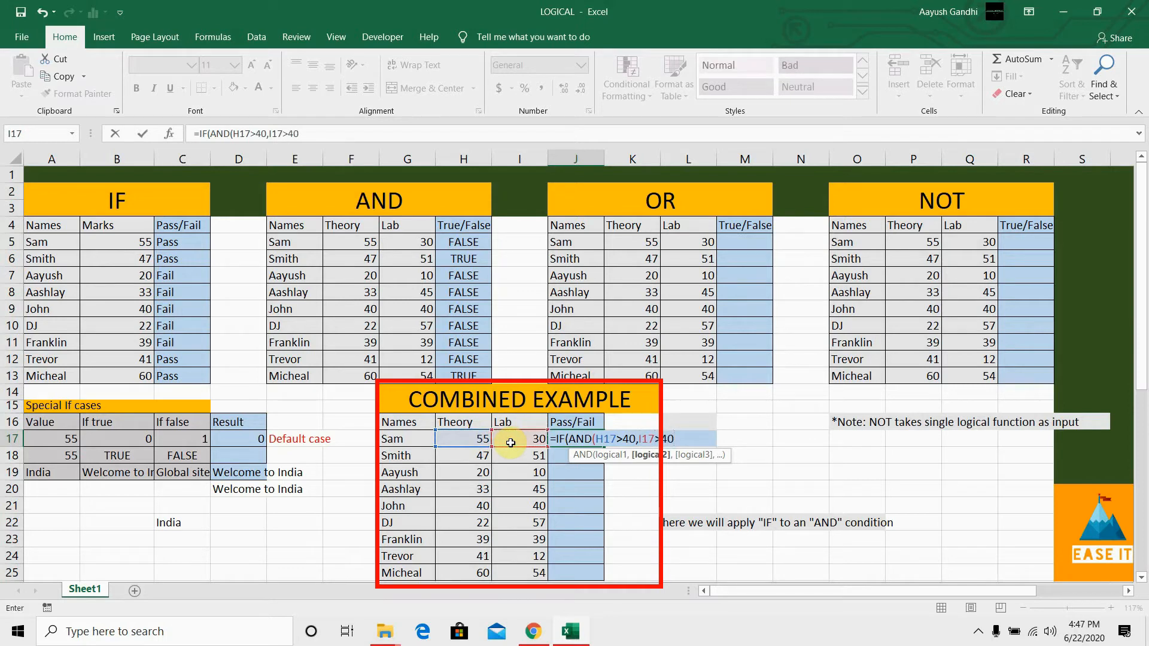
text())
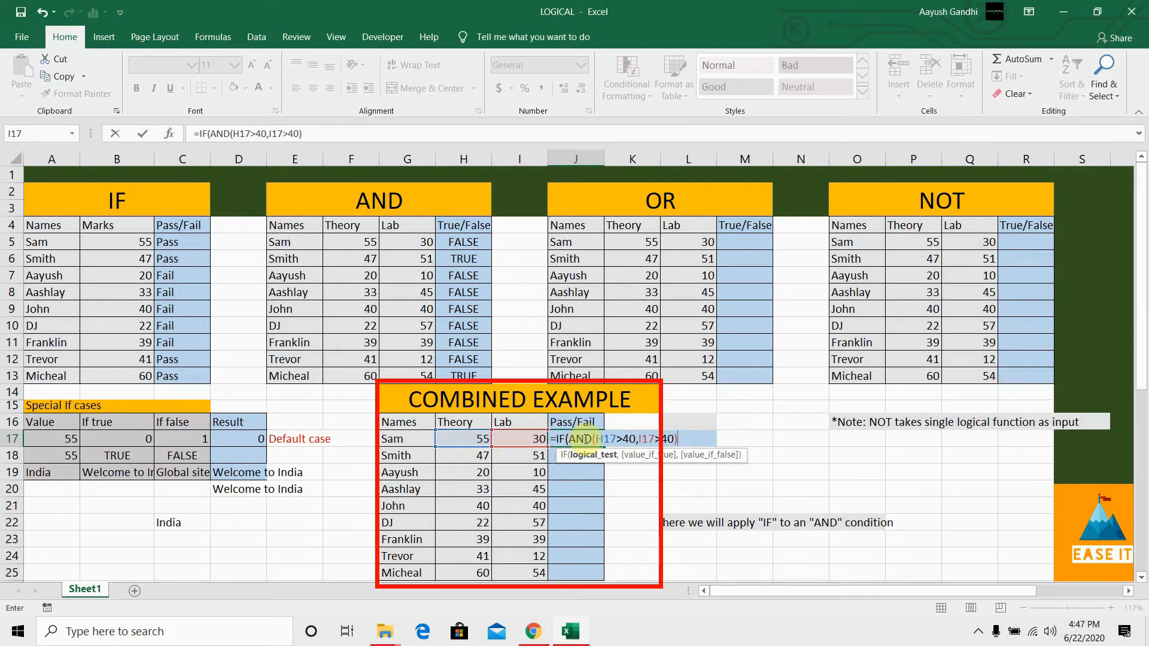
text(=T)
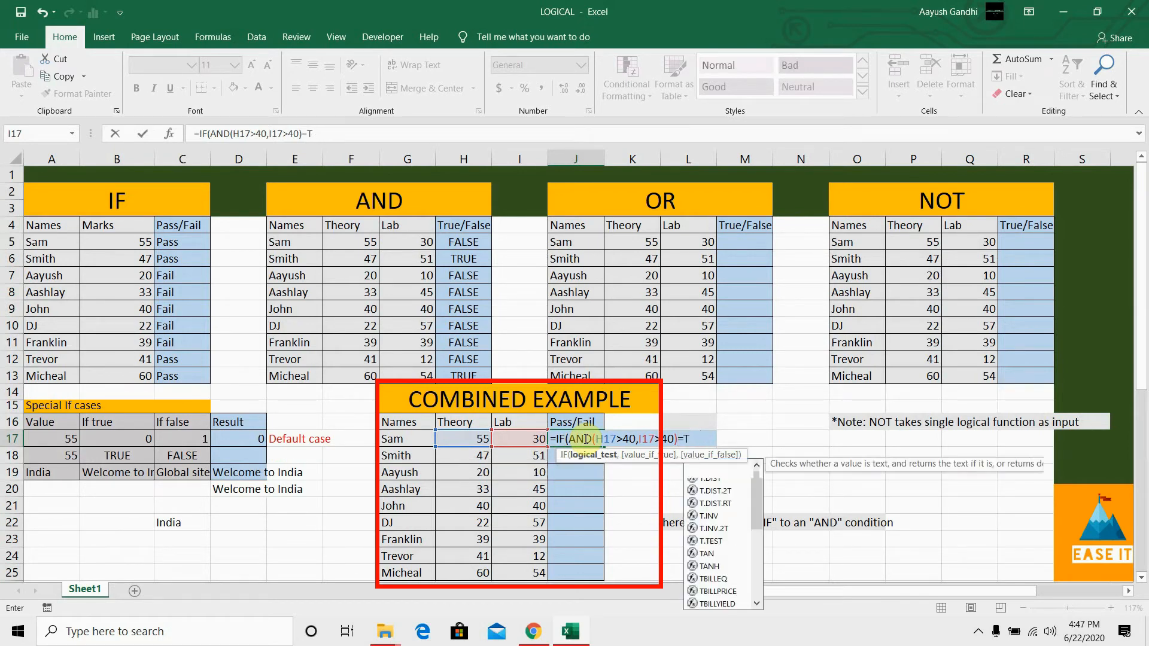
text(rue)
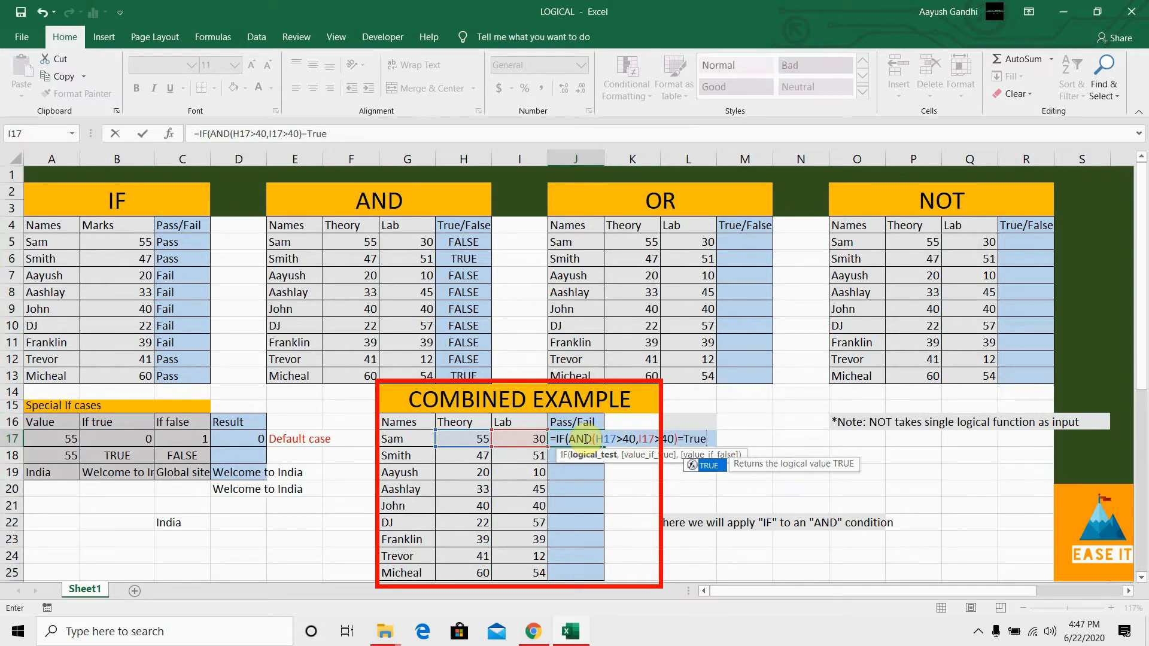
text(,)
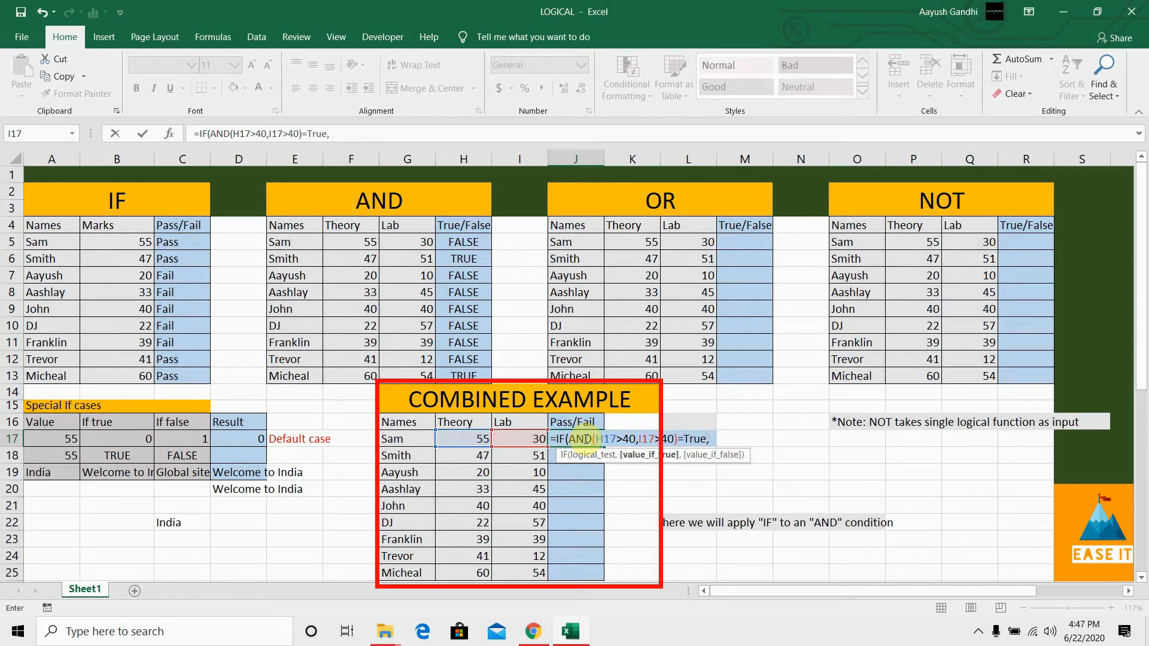
text("Pass)
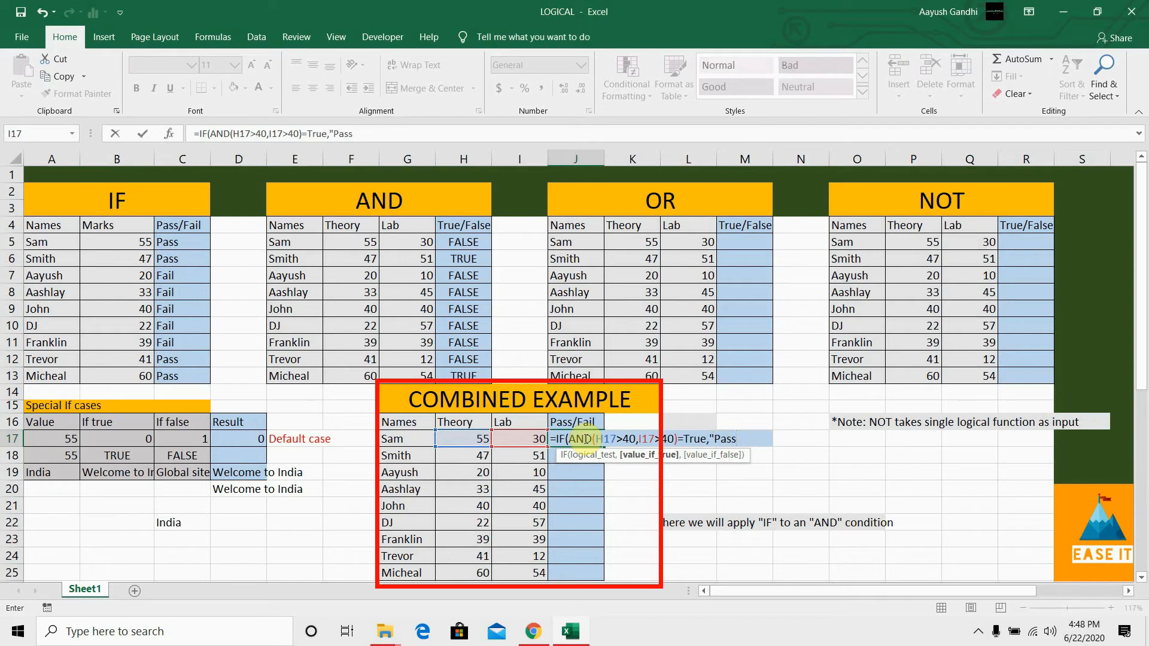
text(",")
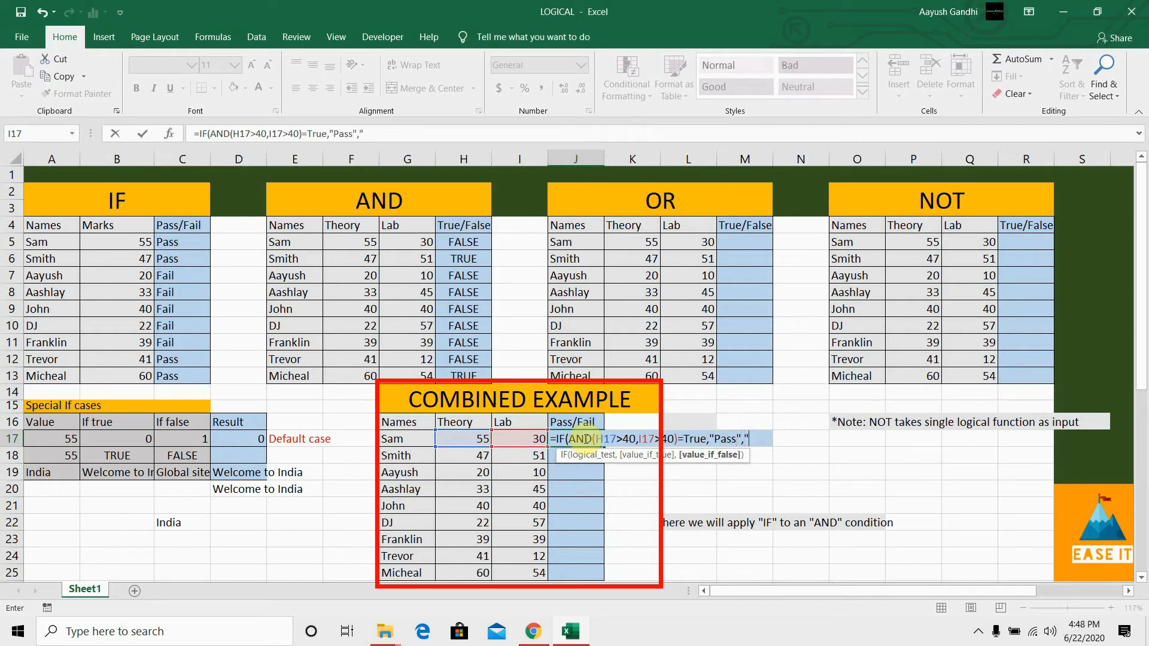
text(Fail"))
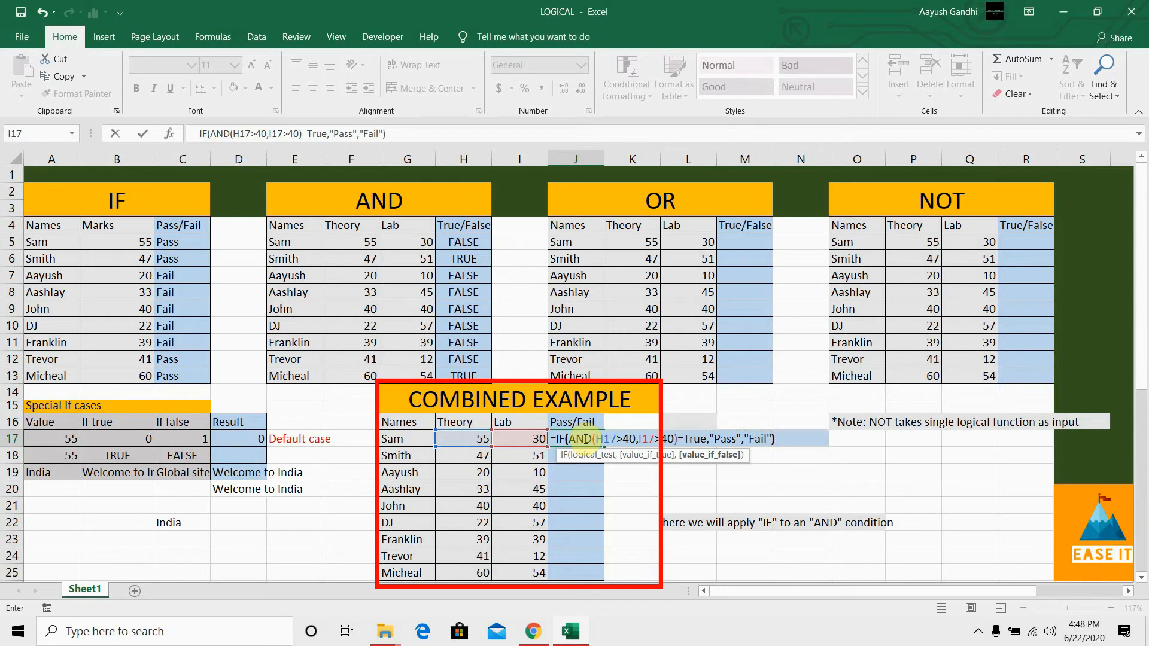
Step: Complete the J17 formula by comparing the AND test with True and returning "Pass" if true or "Fail" if false
key(Return)
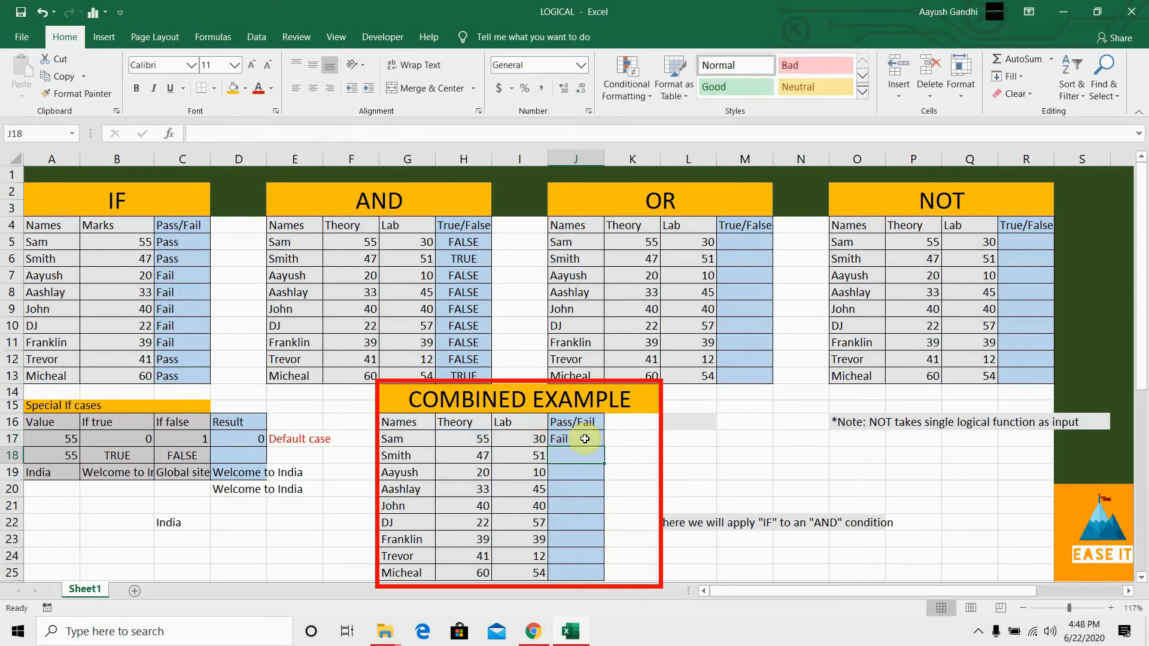
Step: Examine the combined formula's logical test and its true and false values in J17 against the AND result in H5
click(585, 439)
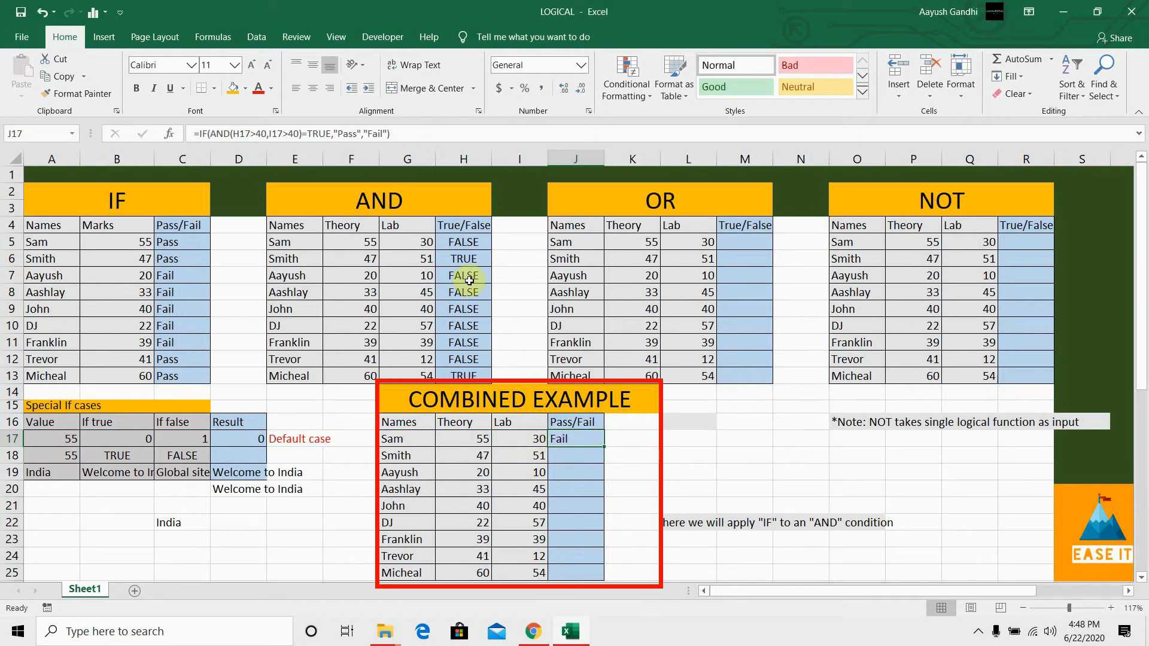
click(461, 245)
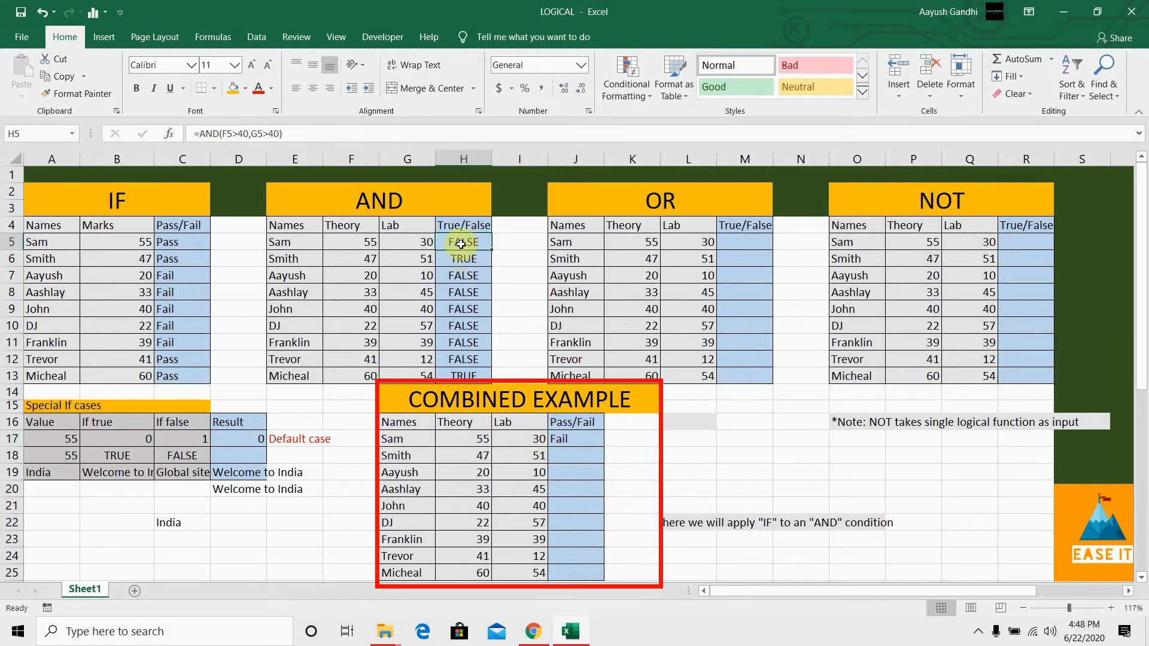
click(572, 441)
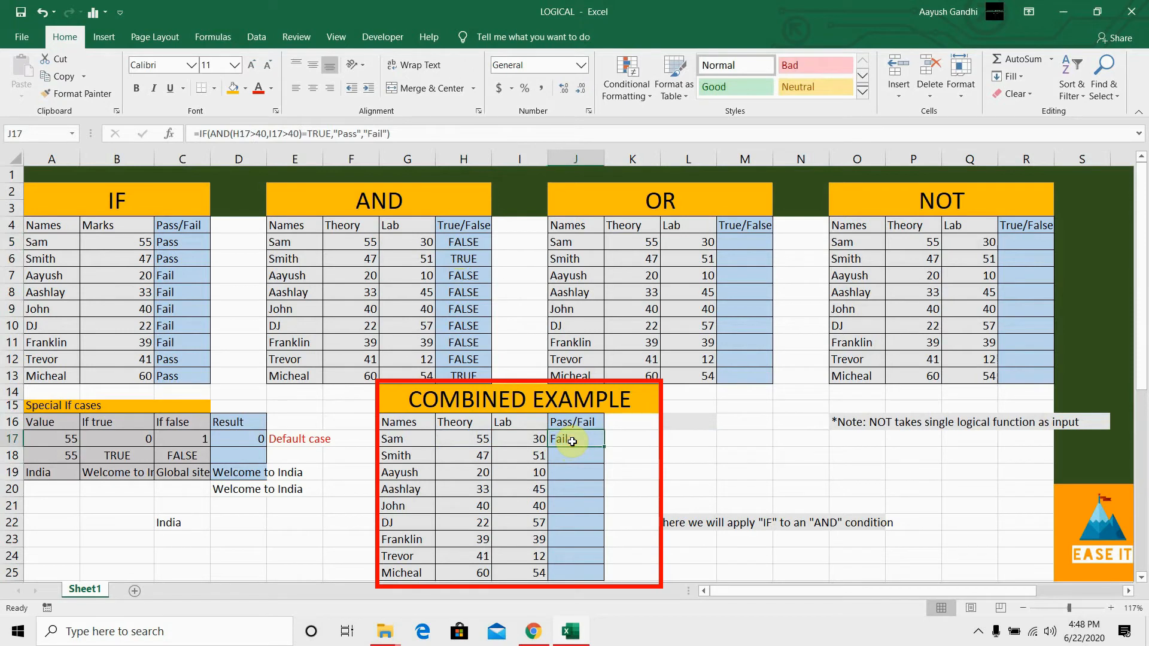
click(320, 132)
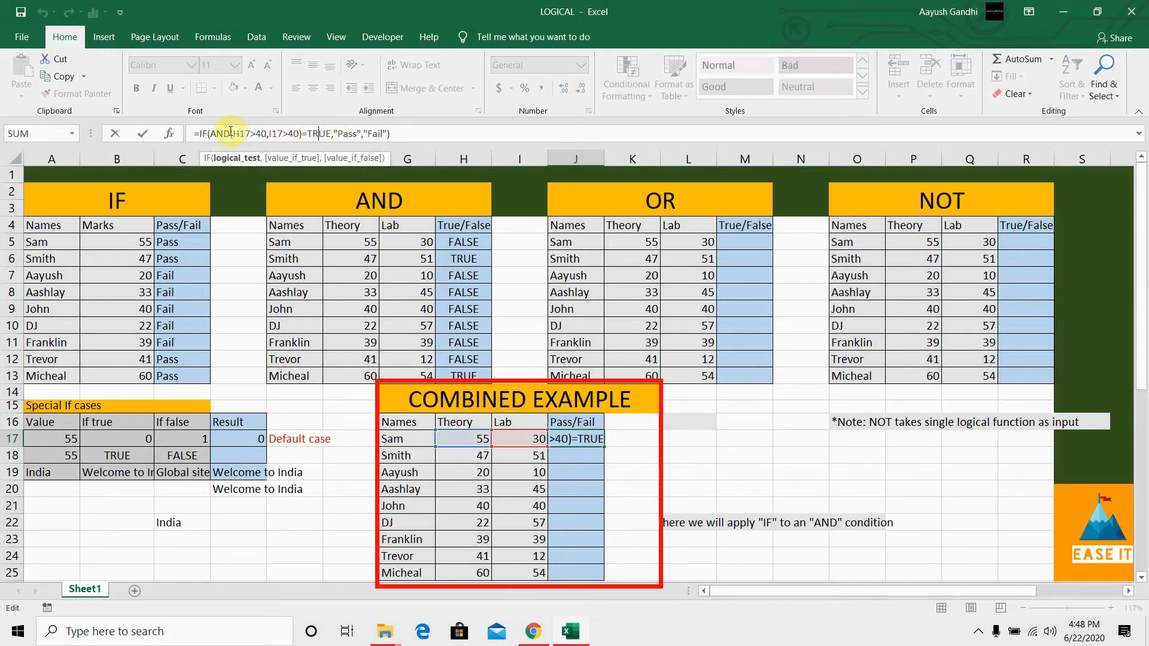
click(339, 133)
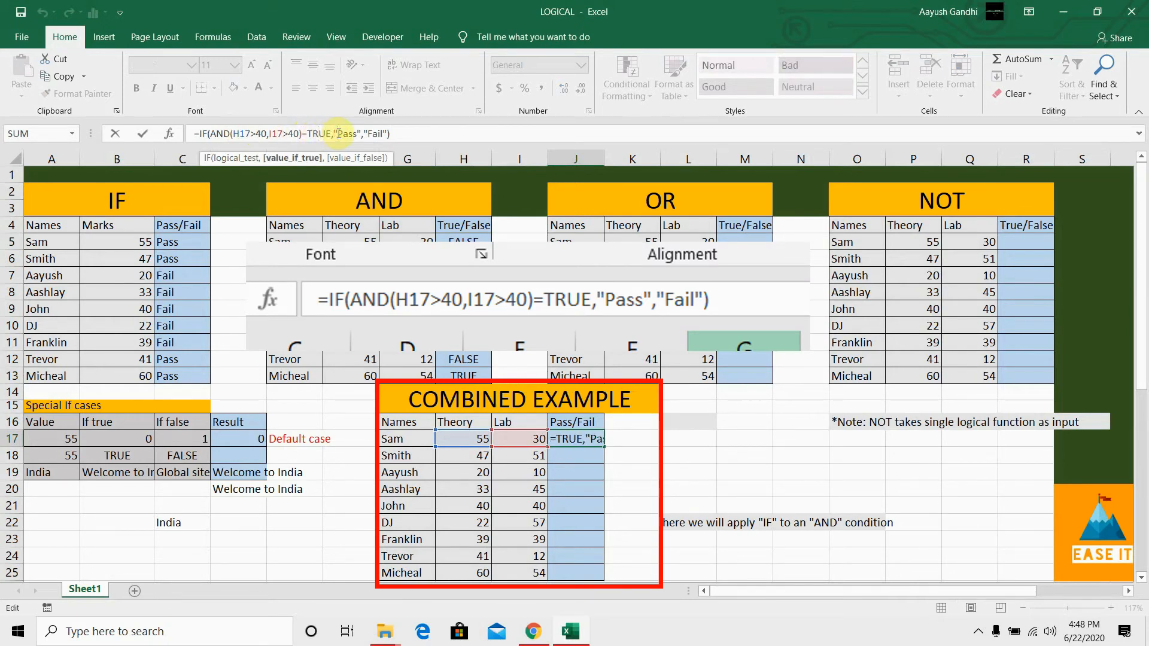
click(367, 133)
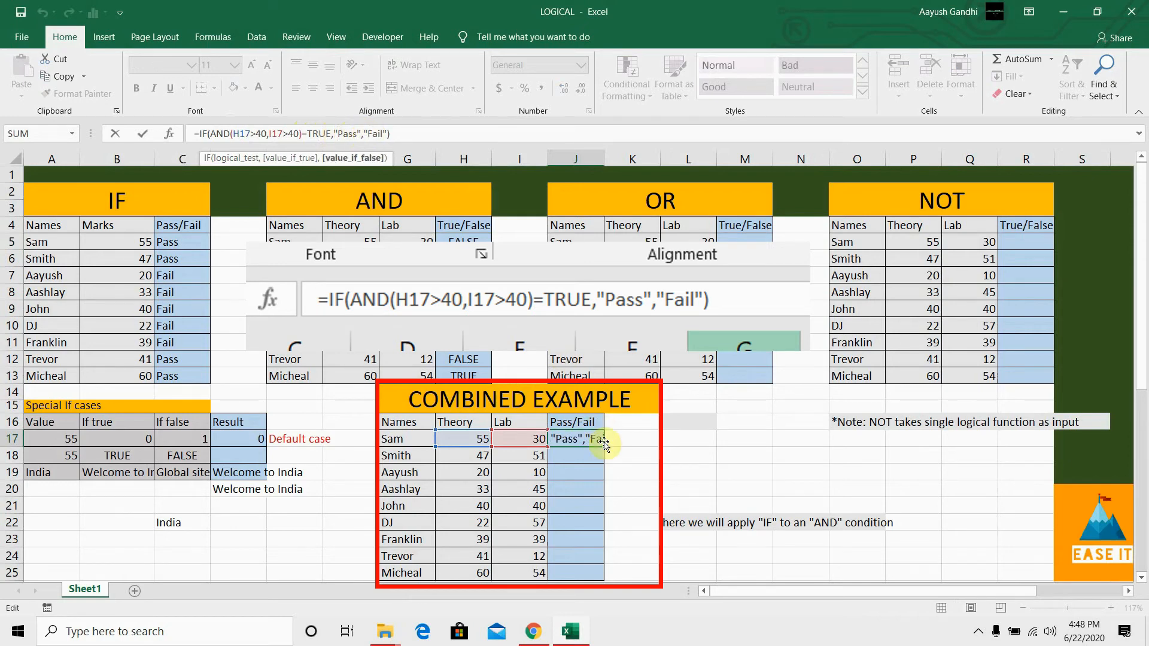
click(586, 459)
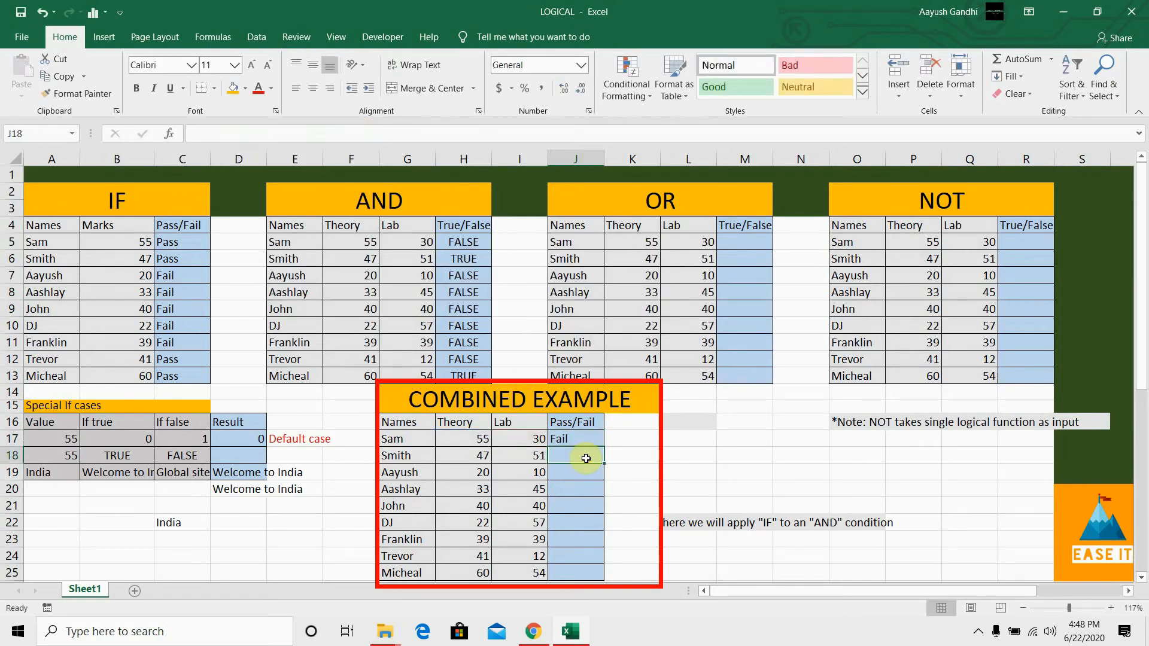
Step: Fill the combined IF and AND formula from J17 down through J25 for all remaining students
click(593, 442)
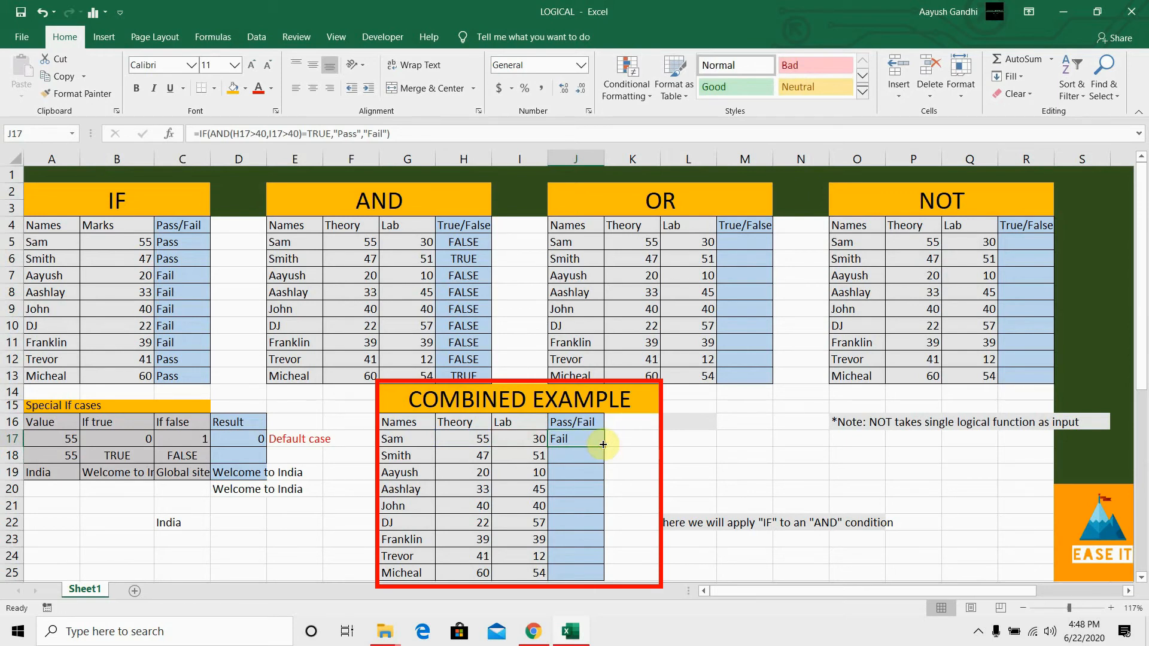
double_click(602, 445)
Step: Compare the Pass/Fail results in J18, J25 and J21 of the combined example with the AND table's results in H6 and H13
click(581, 458)
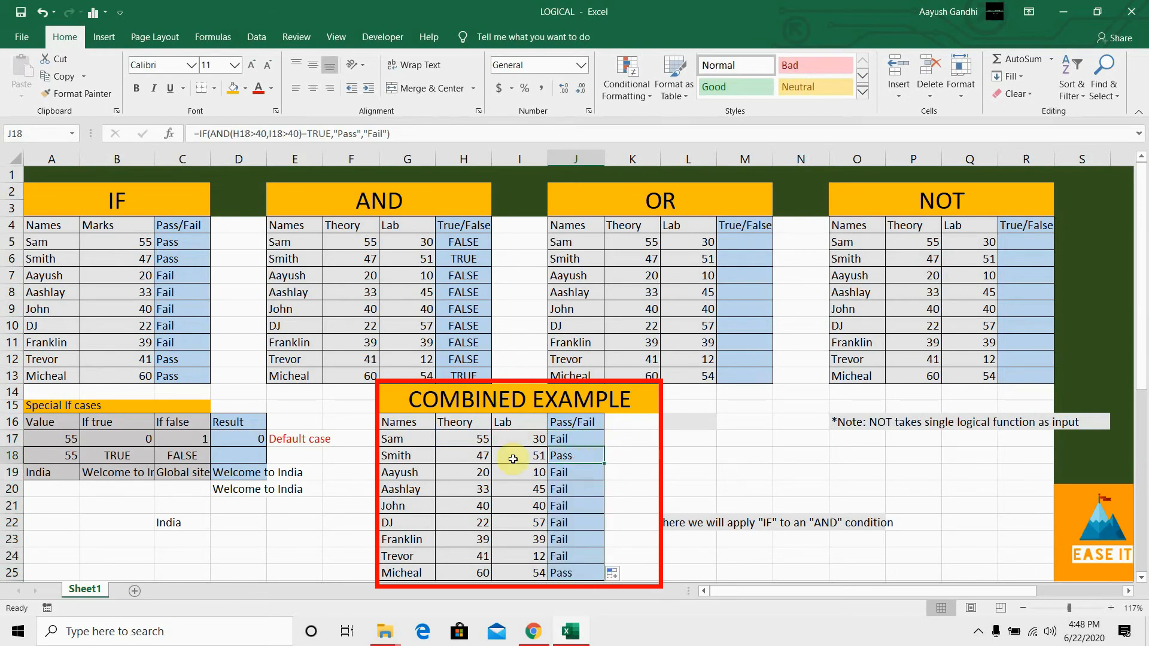
click(569, 573)
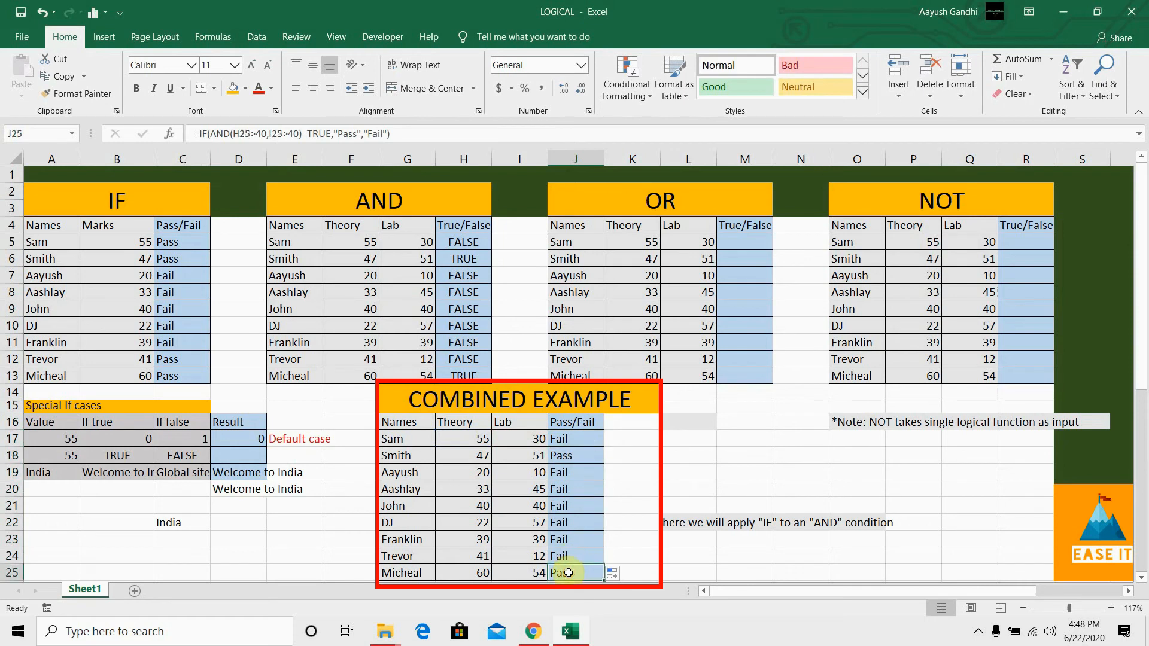
click(465, 376)
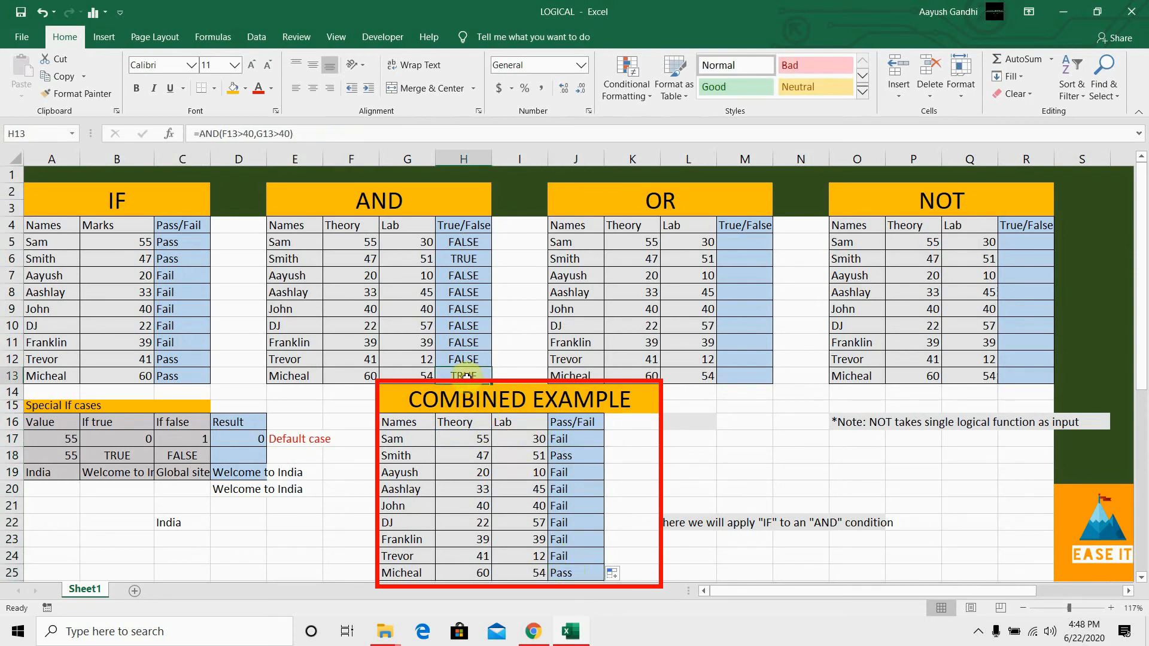
click(464, 263)
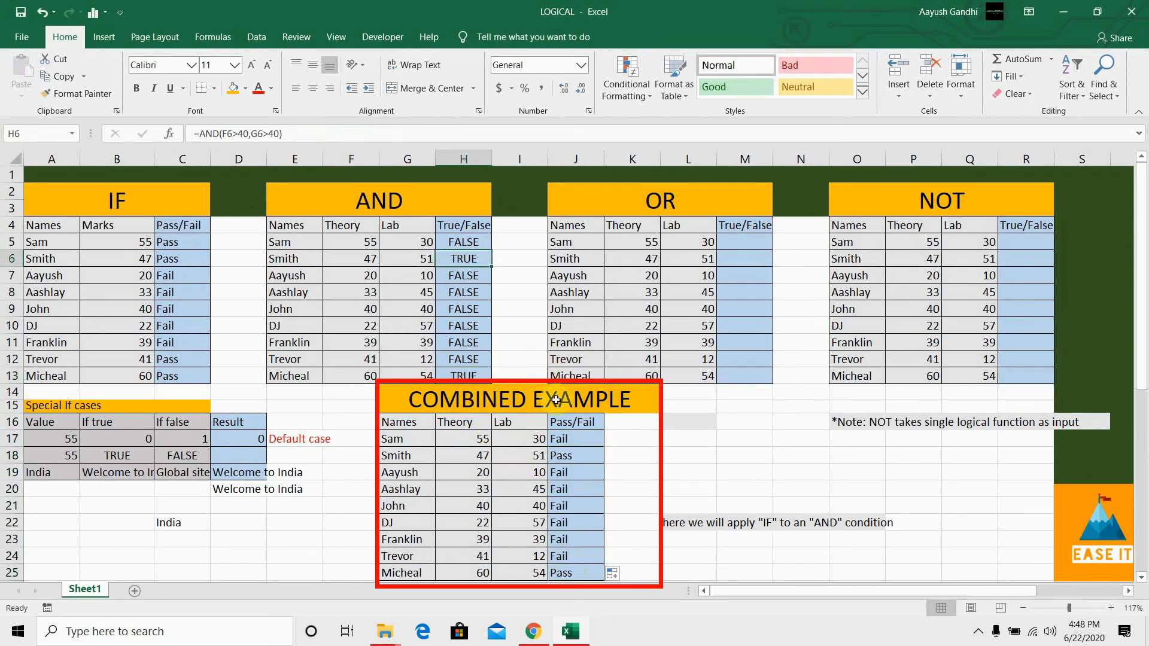
click(577, 453)
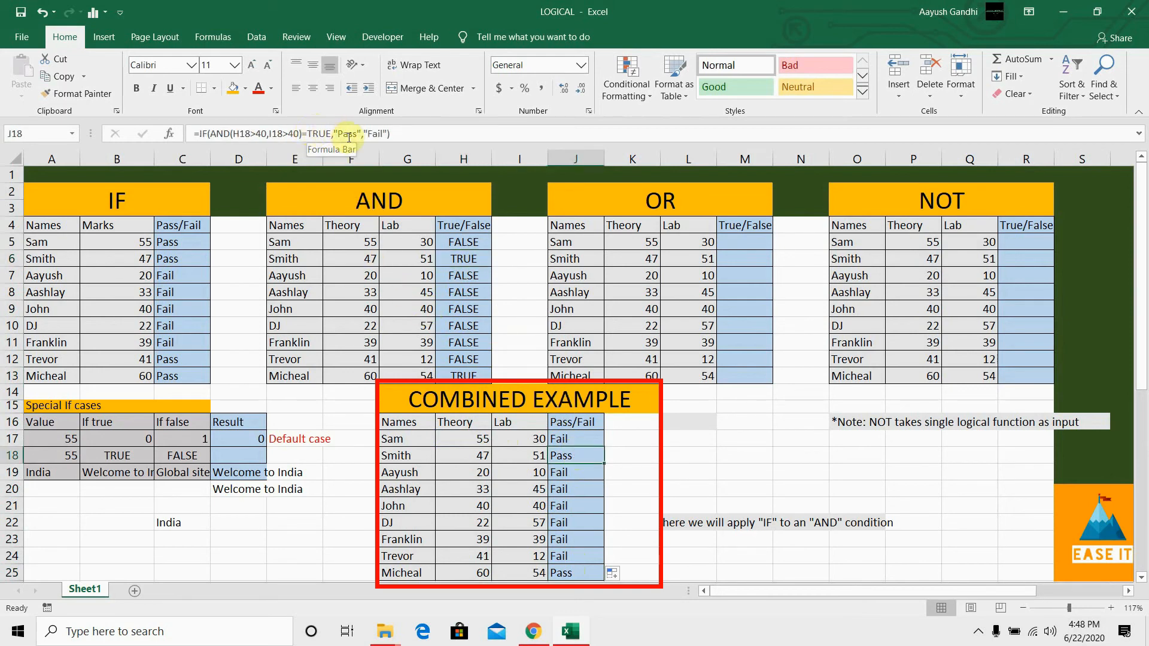
click(602, 507)
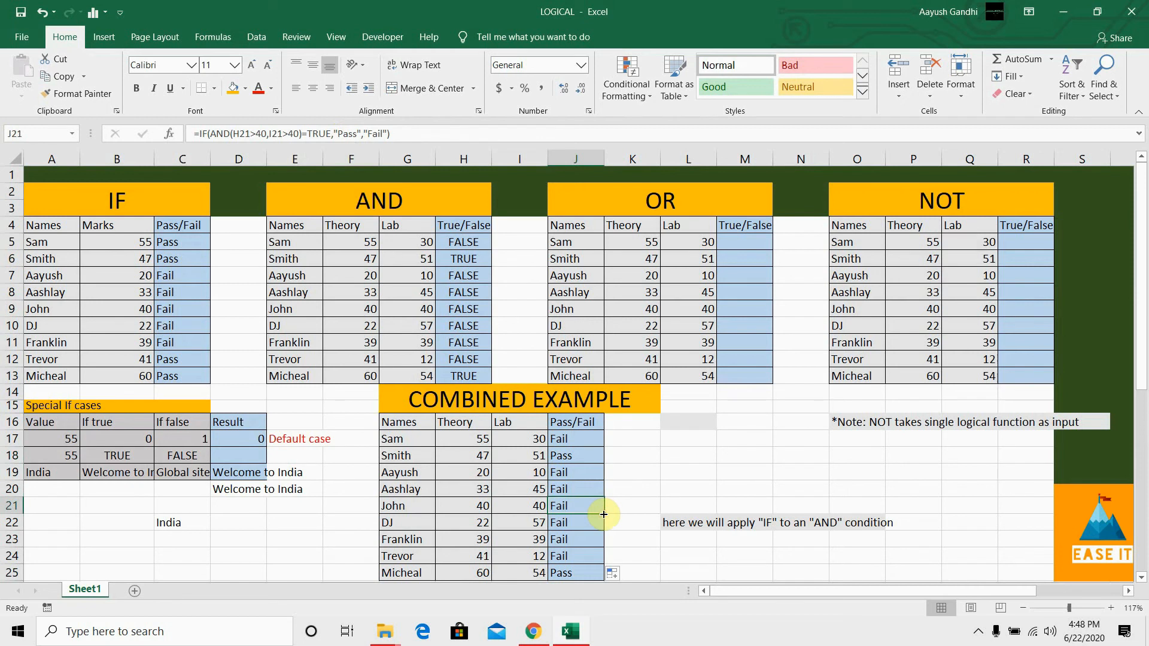